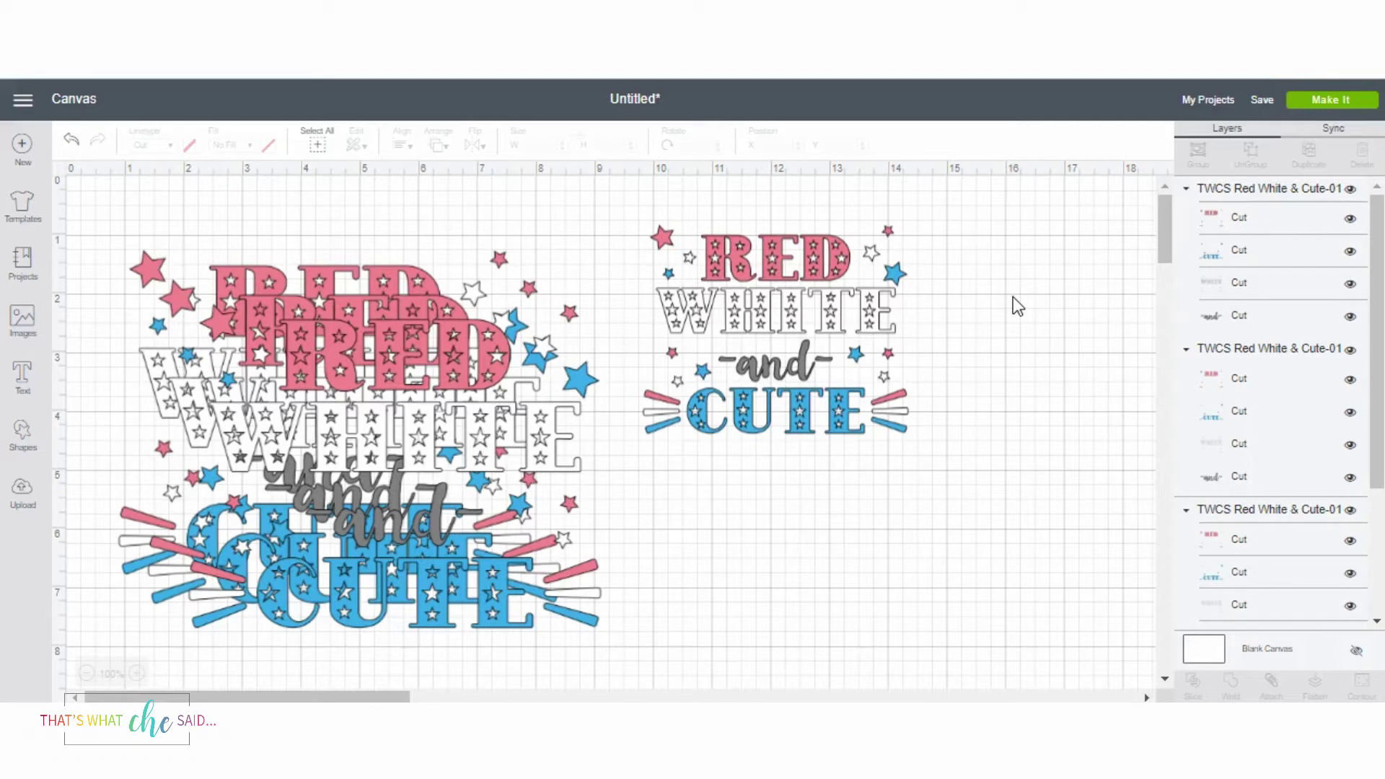
Open the cut preparation view and look through the second and third mats.
left_click(1337, 93)
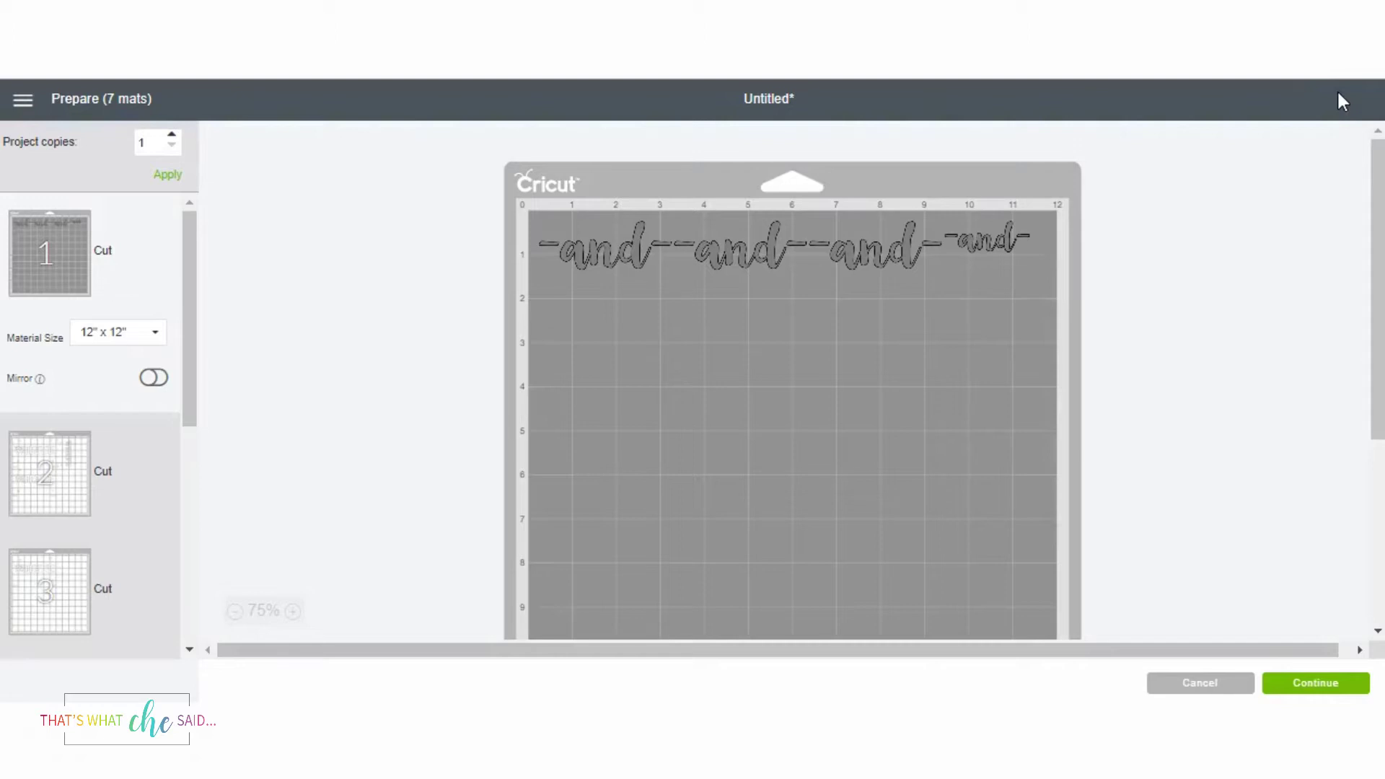
left_click(114, 442)
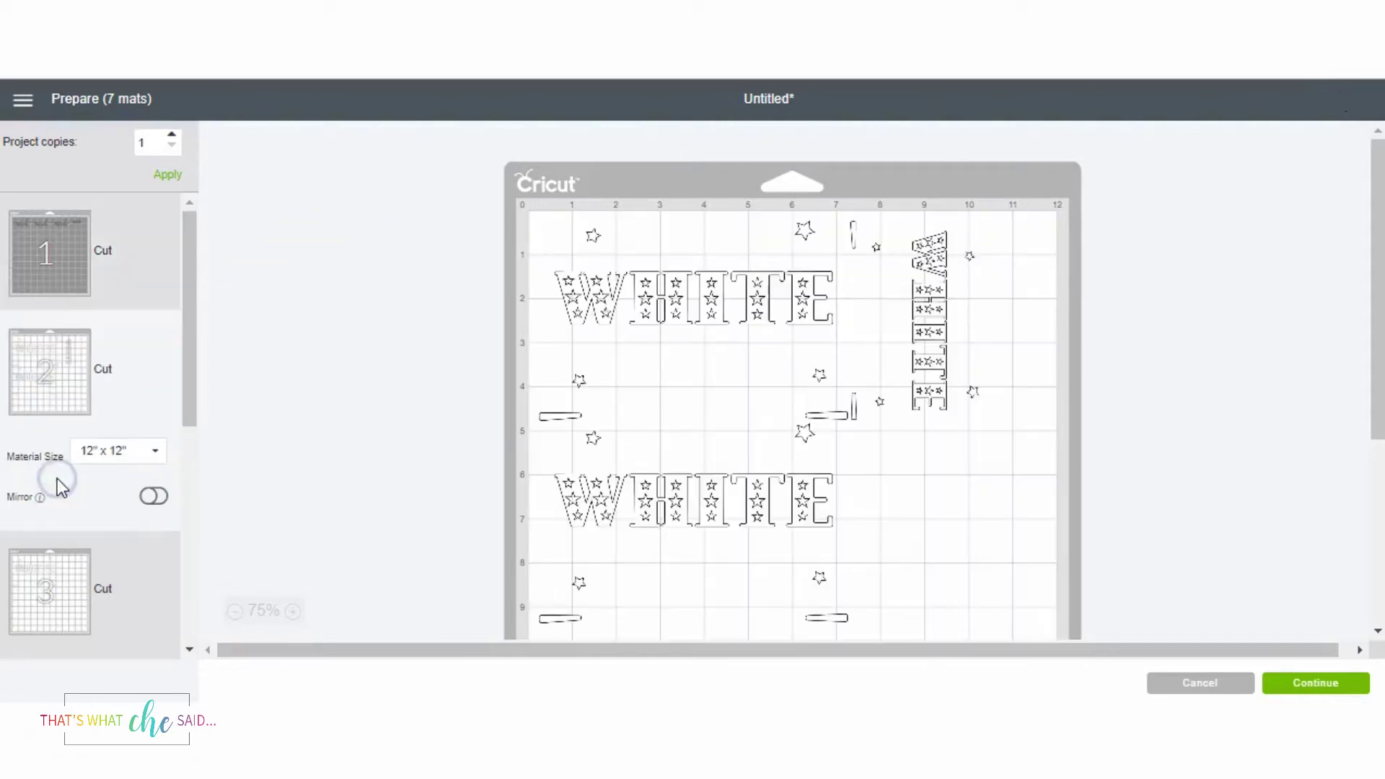
left_click(58, 613)
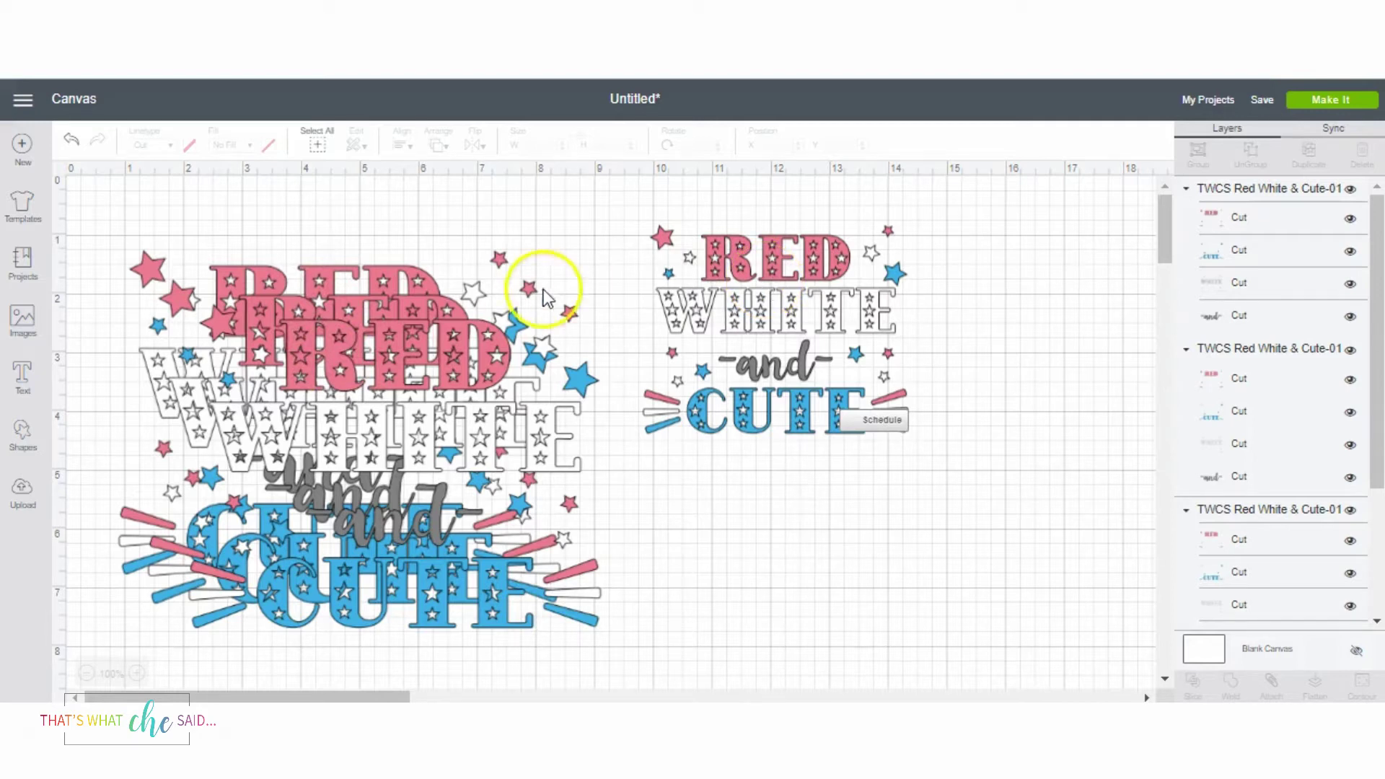
Open the cut preparation view and turn on mirroring for mats 1, 2 and 3.
left_click(1329, 99)
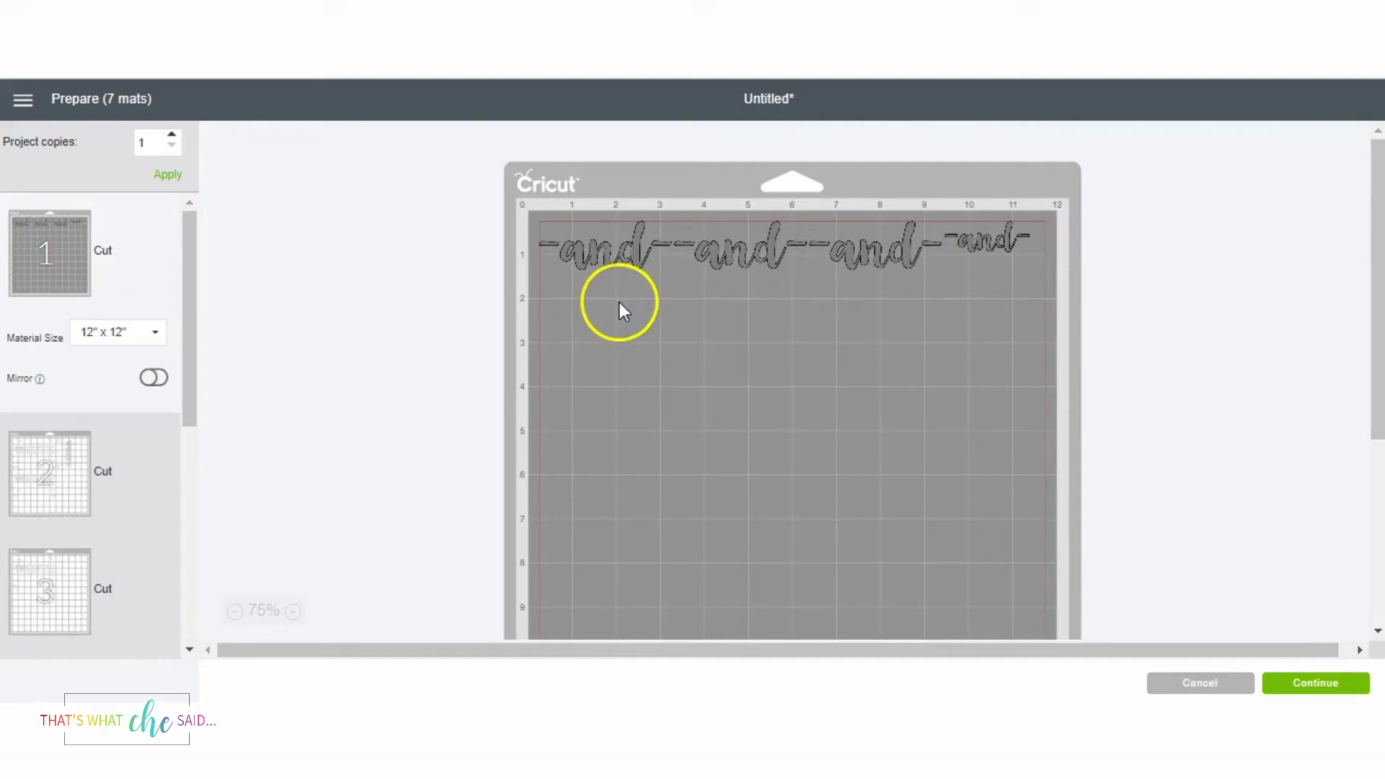
left_click(151, 377)
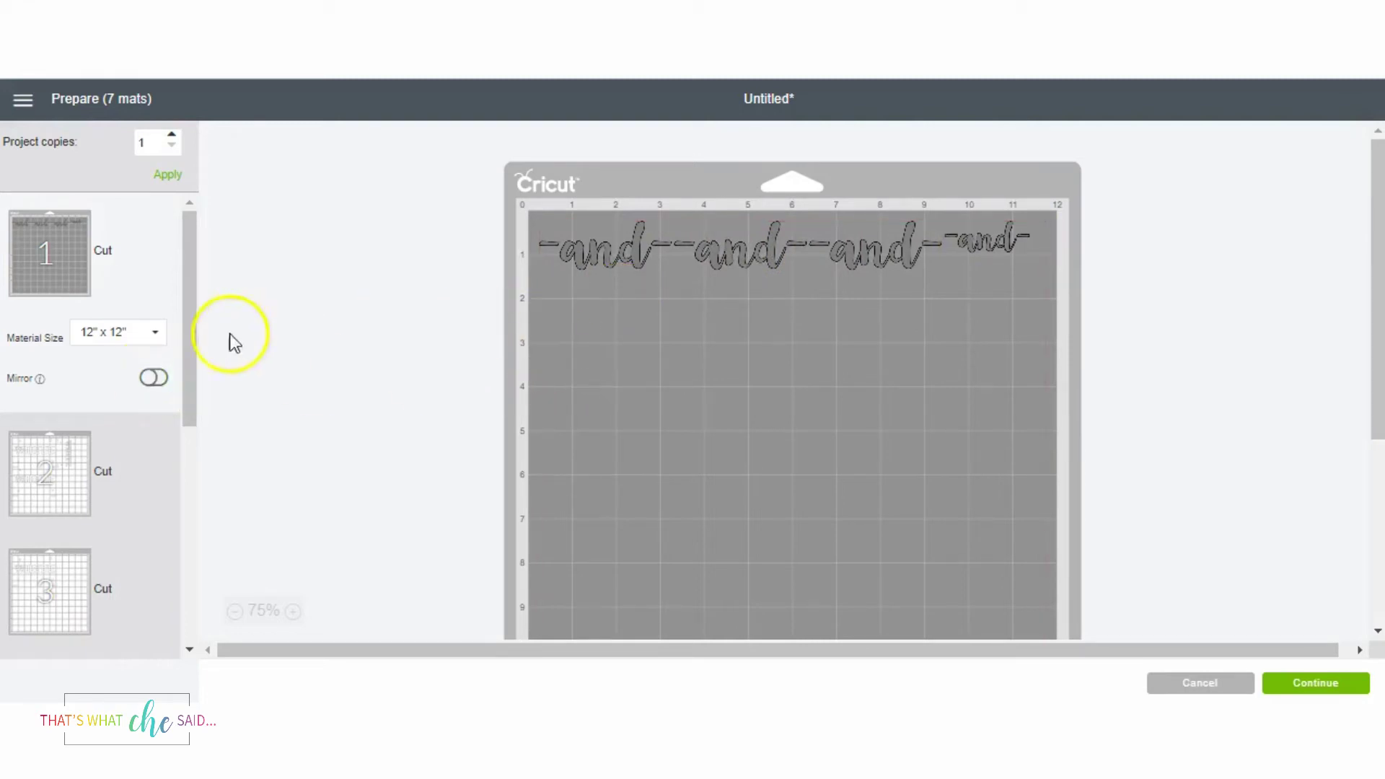
left_click(153, 377)
left_click(128, 456)
left_click(147, 493)
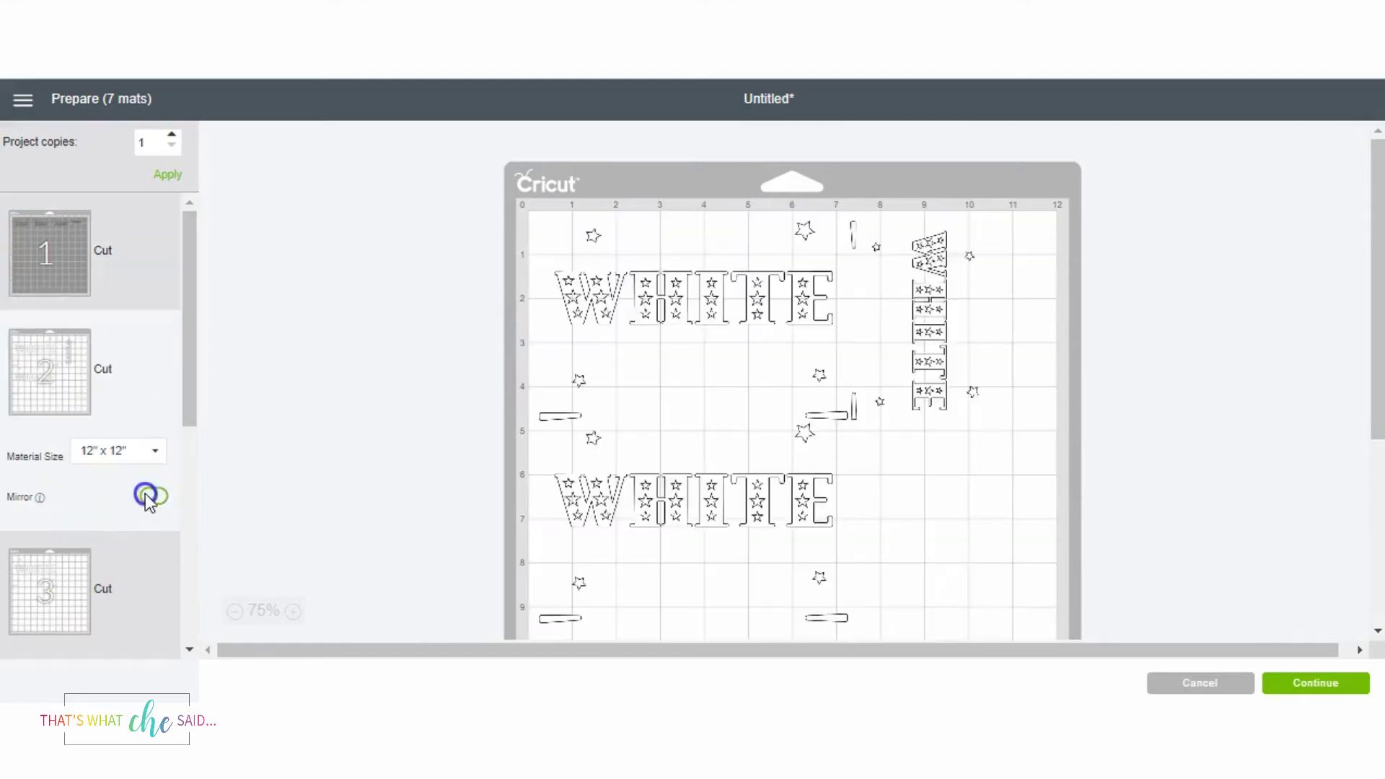
left_click(147, 606)
left_click(150, 611)
Turn on mirroring for mats 4, 5, 6 and 7.
scroll(182, 500, "down", 5)
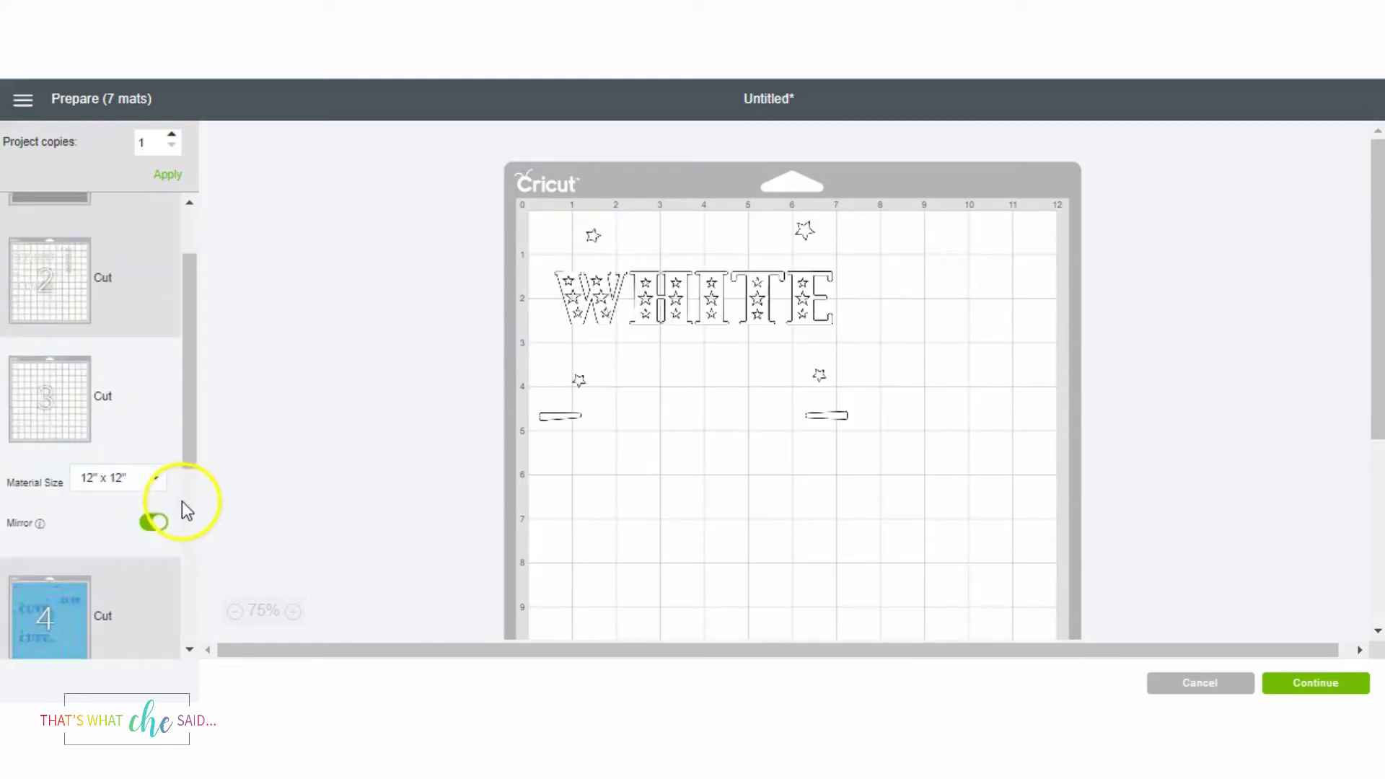
left_click(129, 260)
left_click(150, 294)
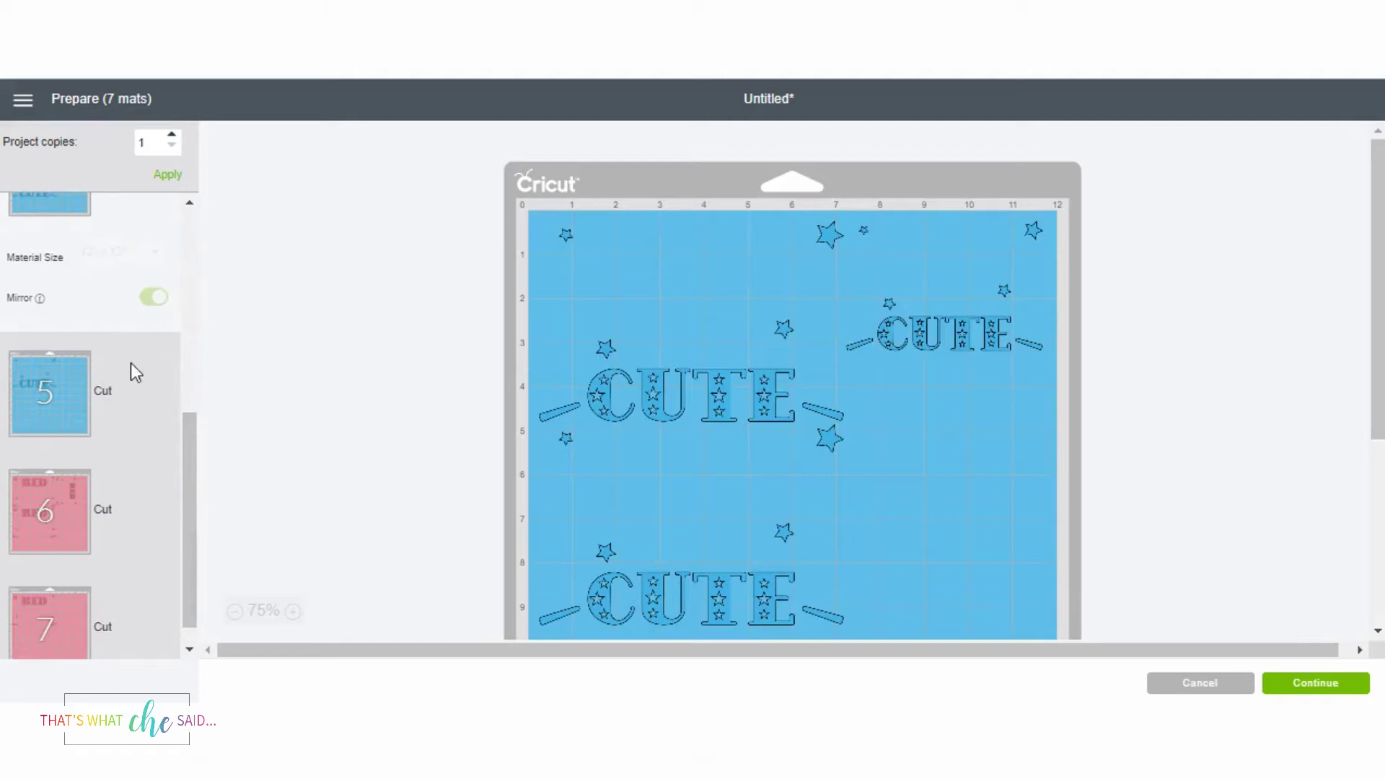
left_click(128, 389)
left_click(152, 416)
left_click(142, 510)
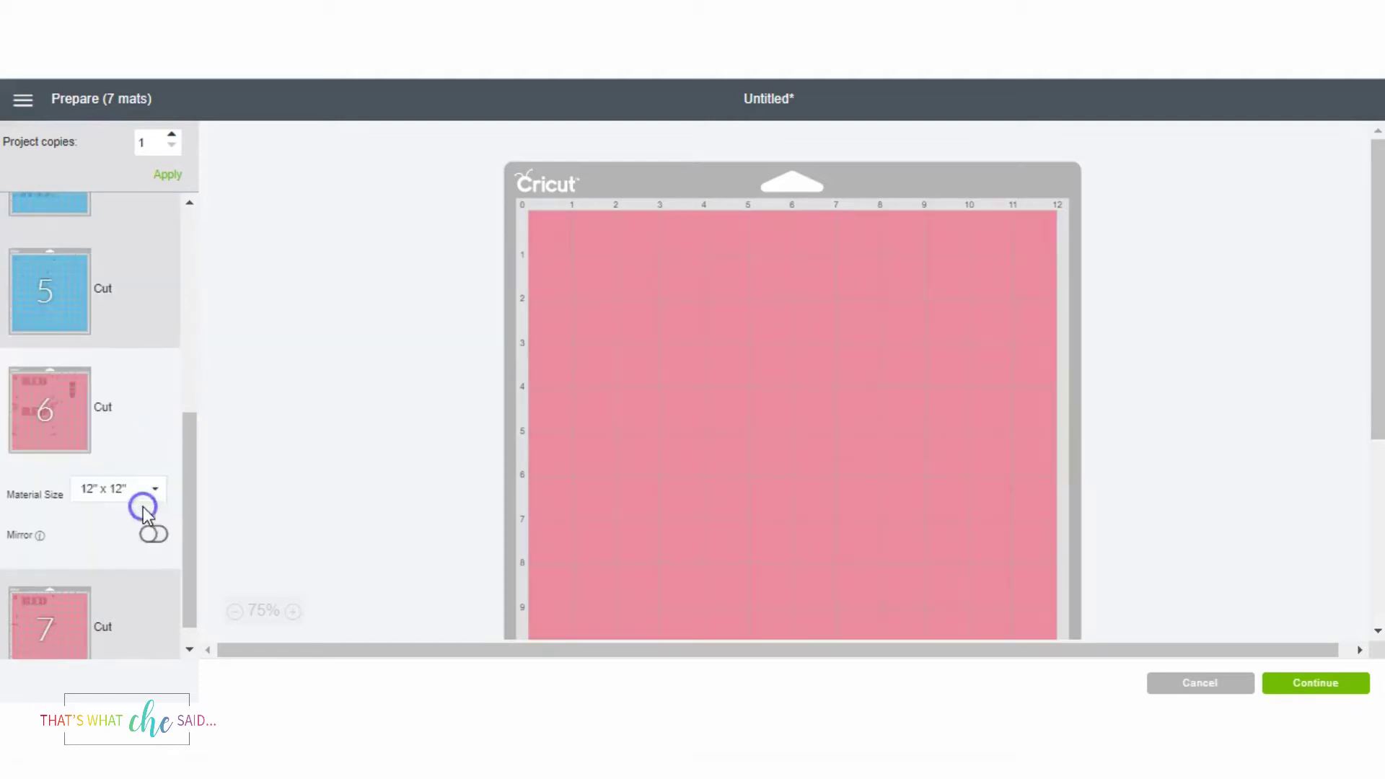
left_click(146, 536)
scroll(144, 548, "down", 1)
left_click(124, 590)
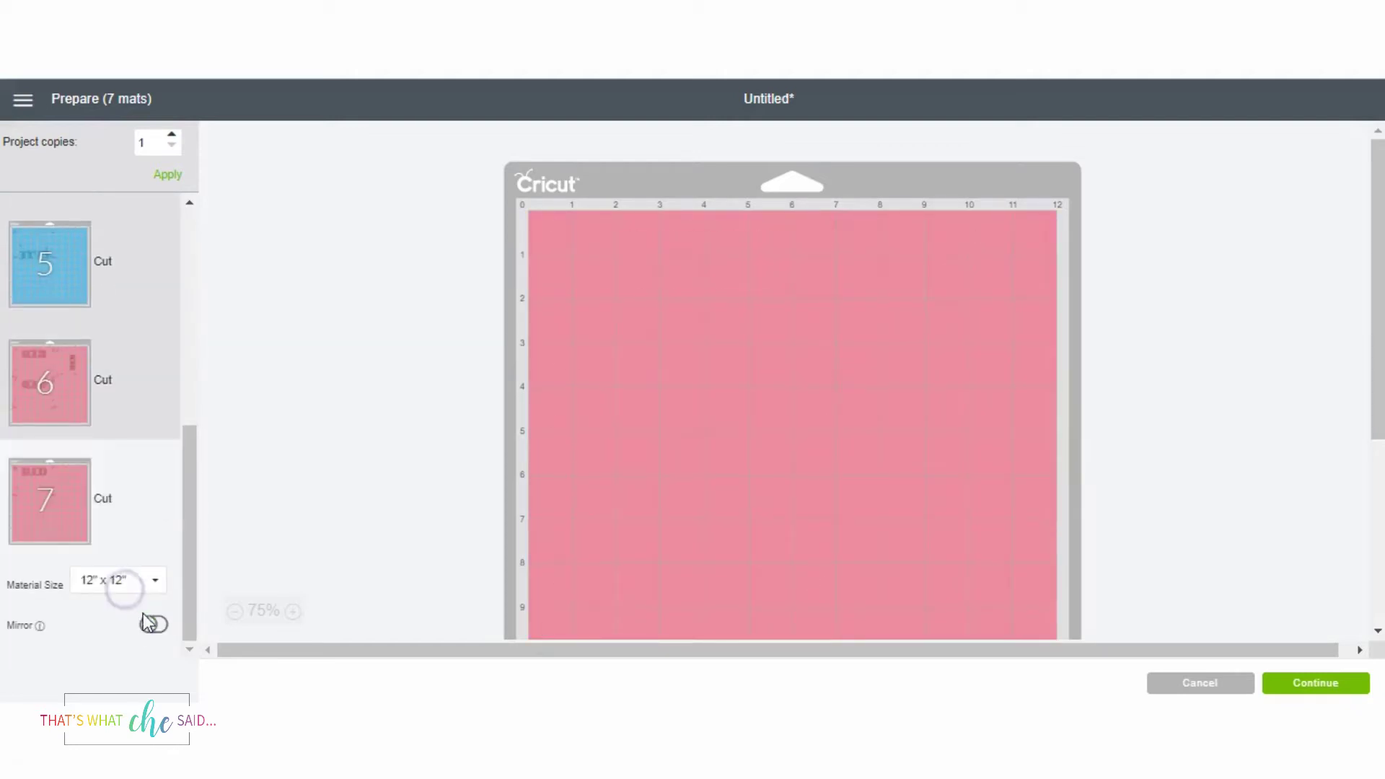
left_click(152, 625)
On mat 1, stack the four "and" words in one column down the mat's left edge, with the smallest at the bottom.
scroll(147, 465, "up", 5)
left_click(134, 244)
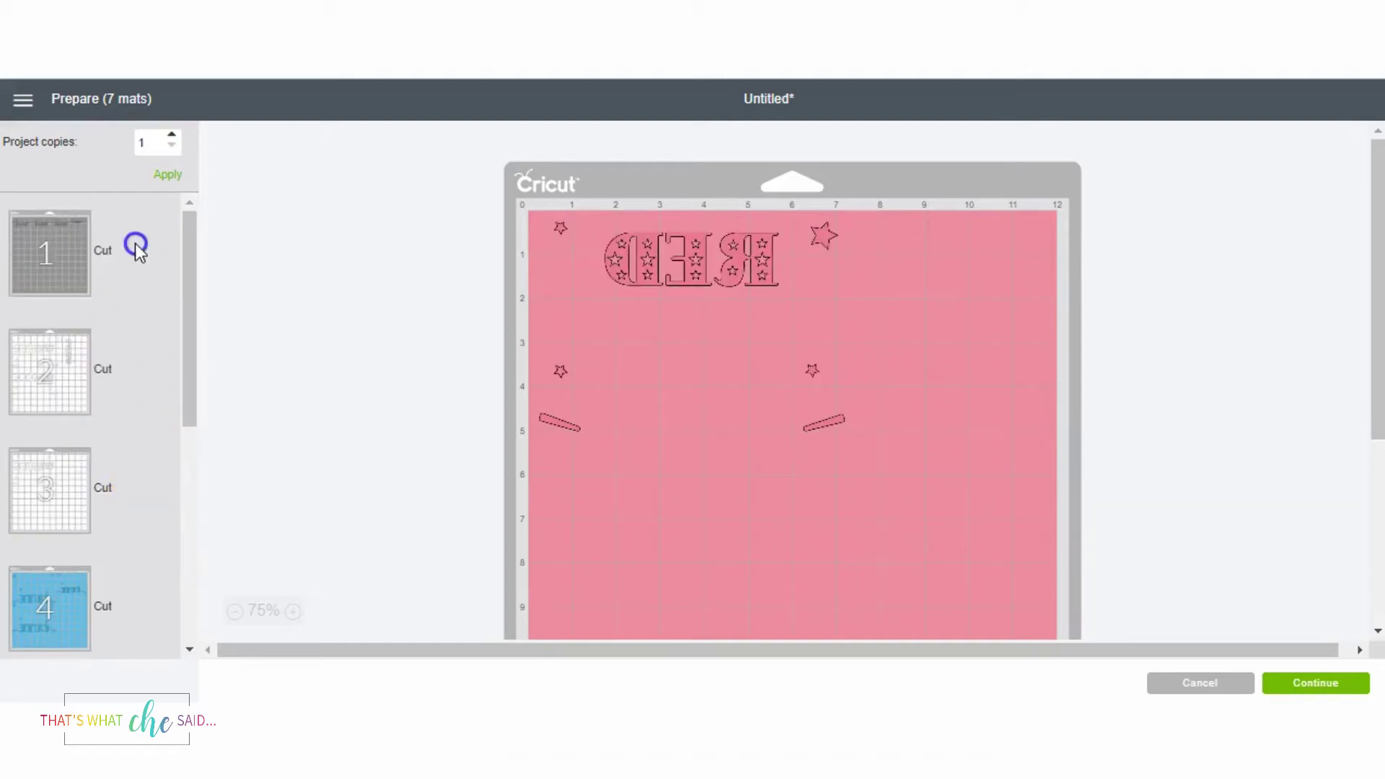
left_click(191, 260)
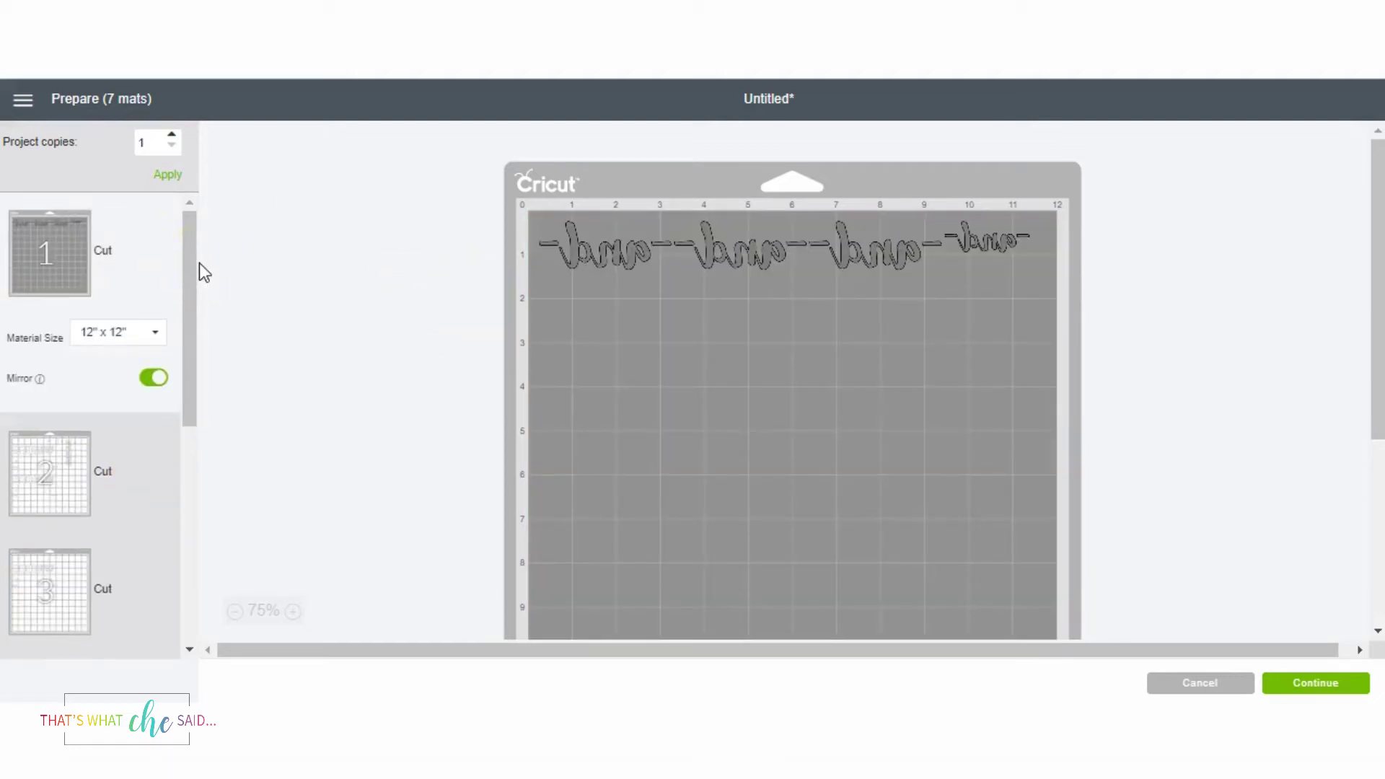
left_click(747, 257)
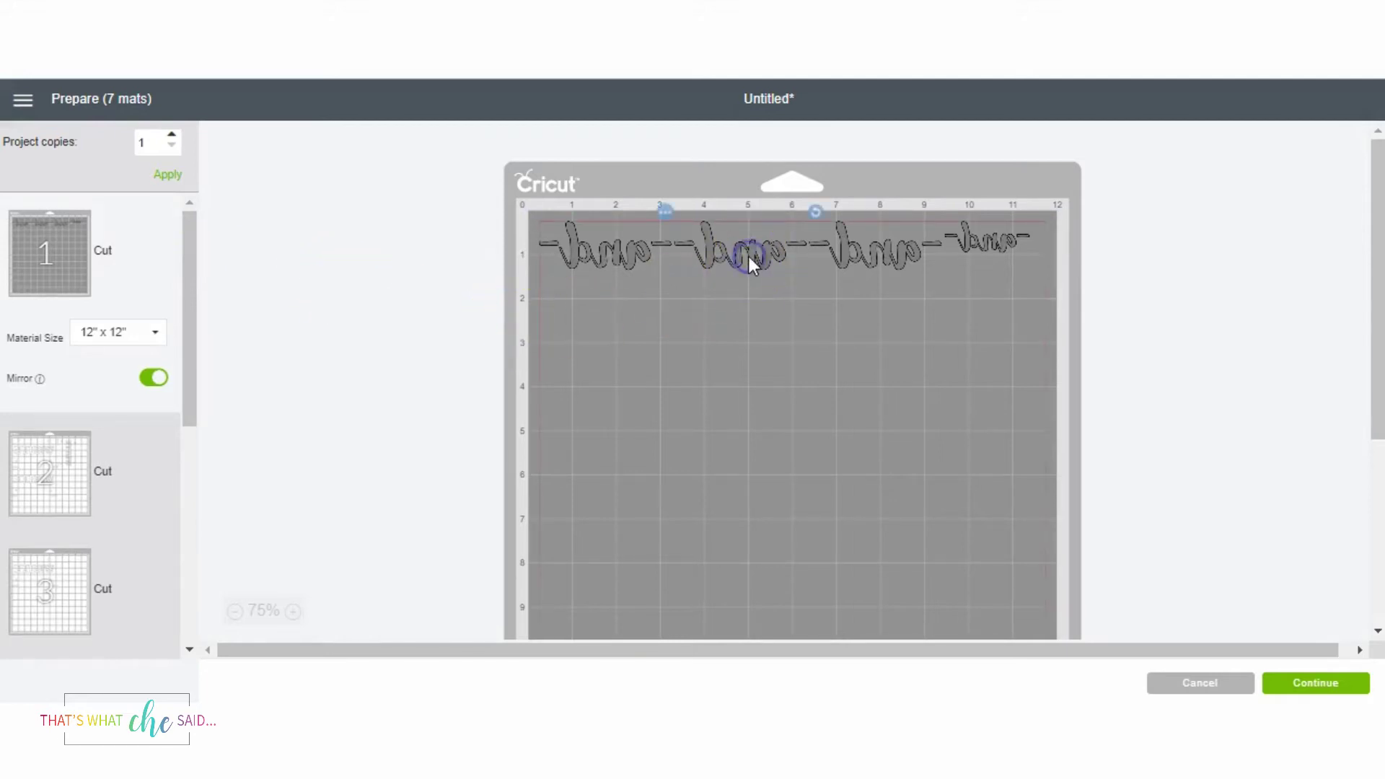
left_click_drag(748, 257, 613, 309)
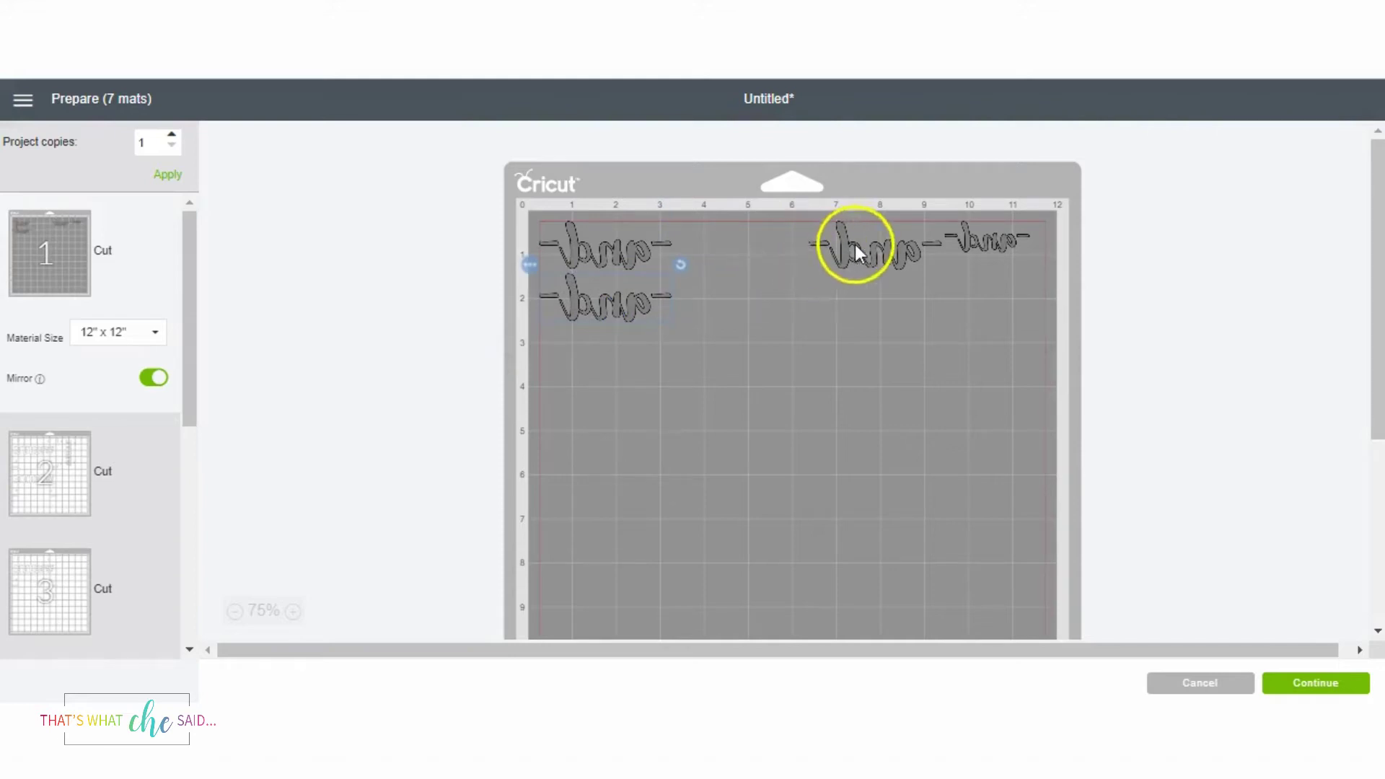
left_click_drag(856, 246, 582, 353)
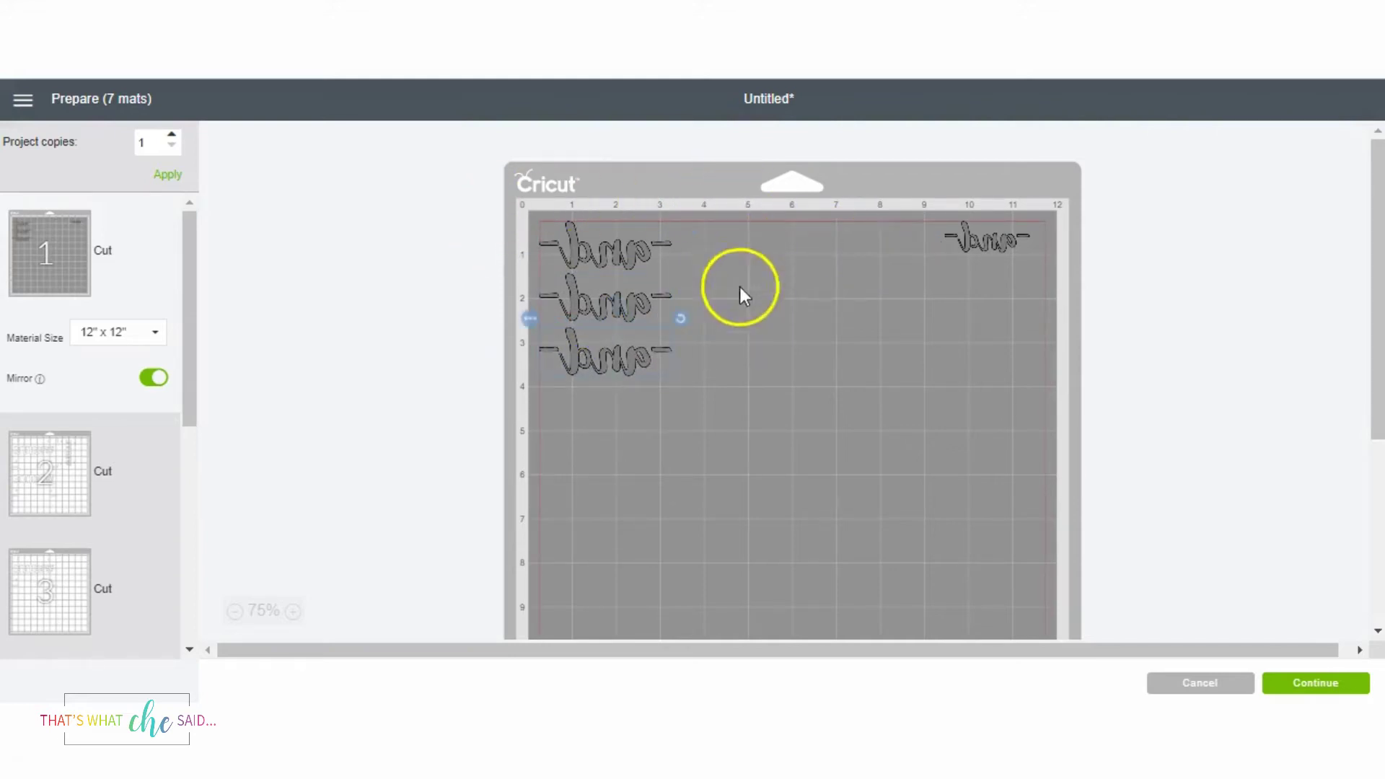
left_click_drag(998, 240, 596, 401)
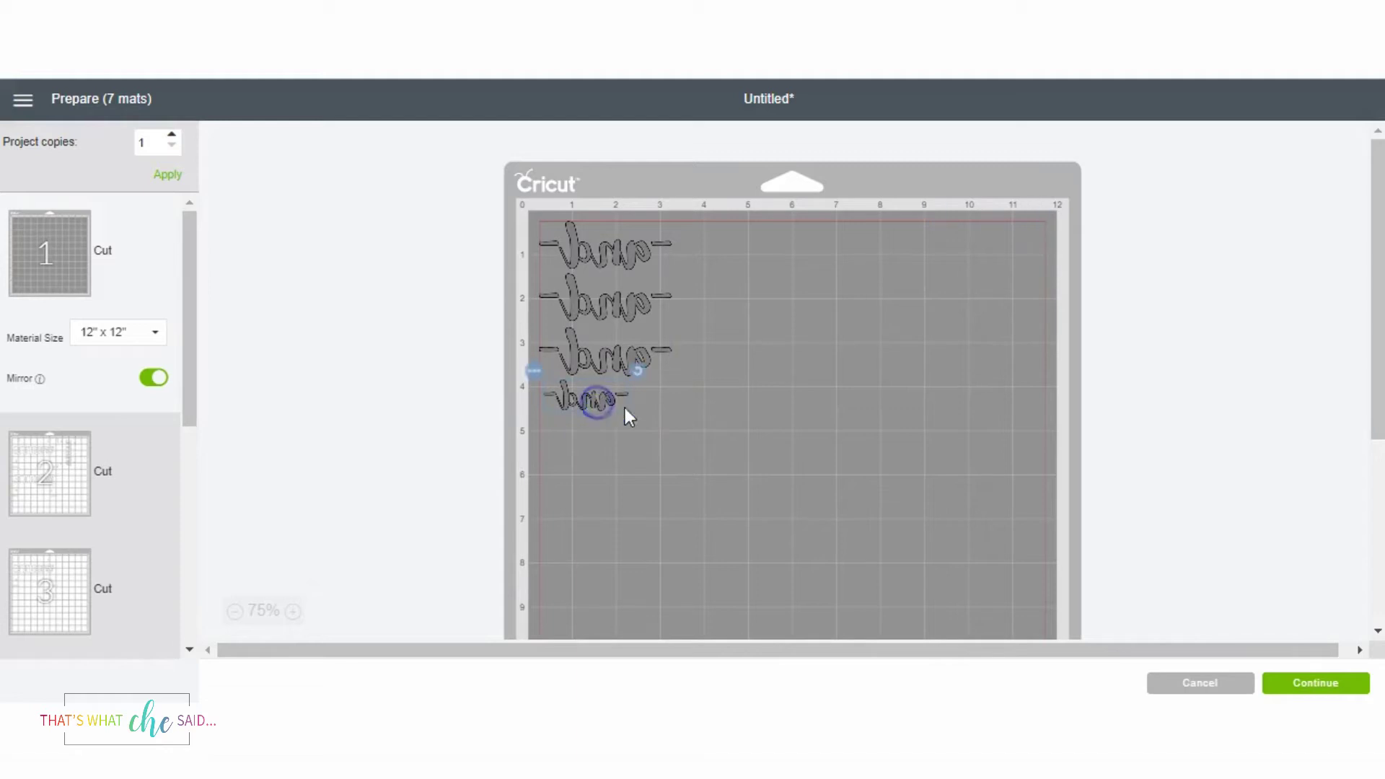
left_click(584, 374)
mouse_move(640, 301)
left_mouse_down()
mouse_move(641, 286)
mouse_move(640, 300)
left_mouse_up()
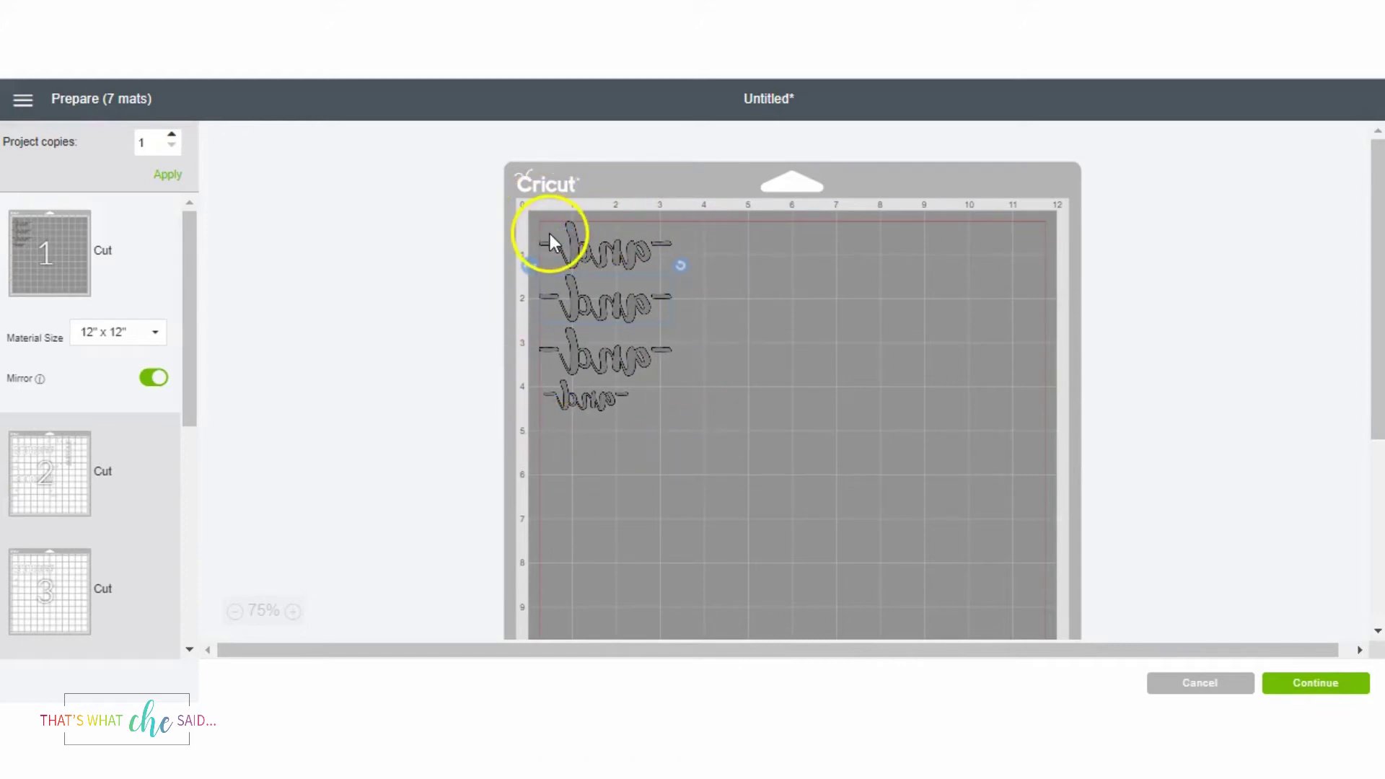
On mat 2, move the small vertical WHITE design over to the mat's right edge.
scroll(425, 277, "down", 3)
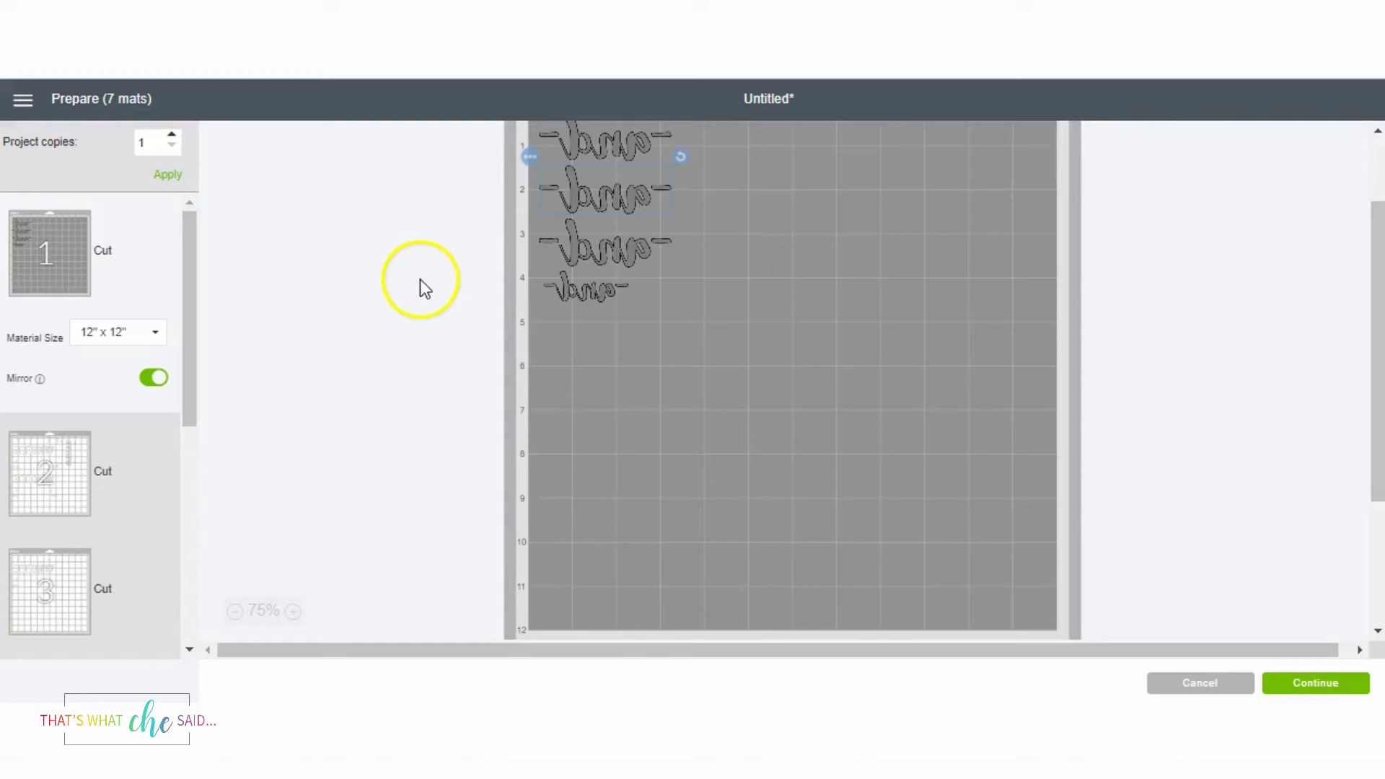
scroll(419, 280, "down", 3)
left_click(22, 509)
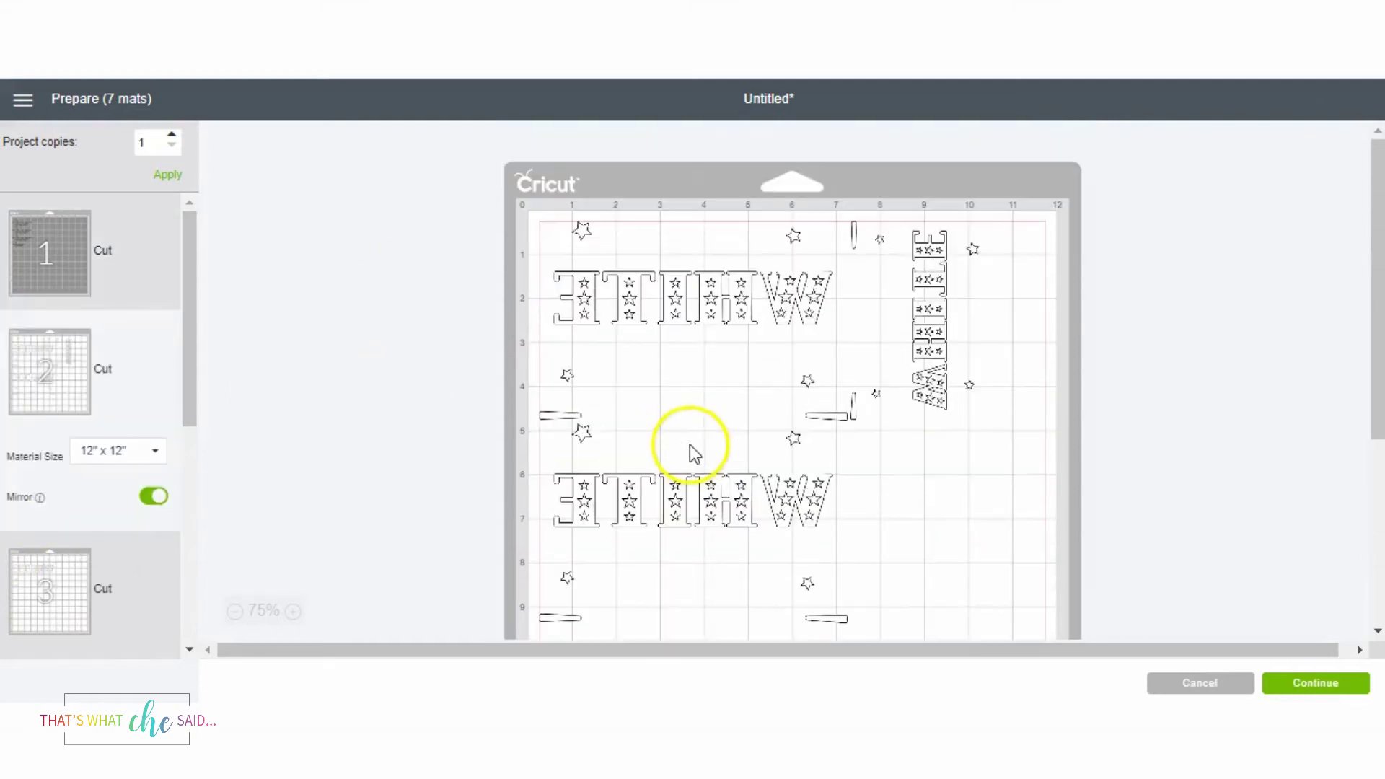
scroll(1010, 440, "down", 3)
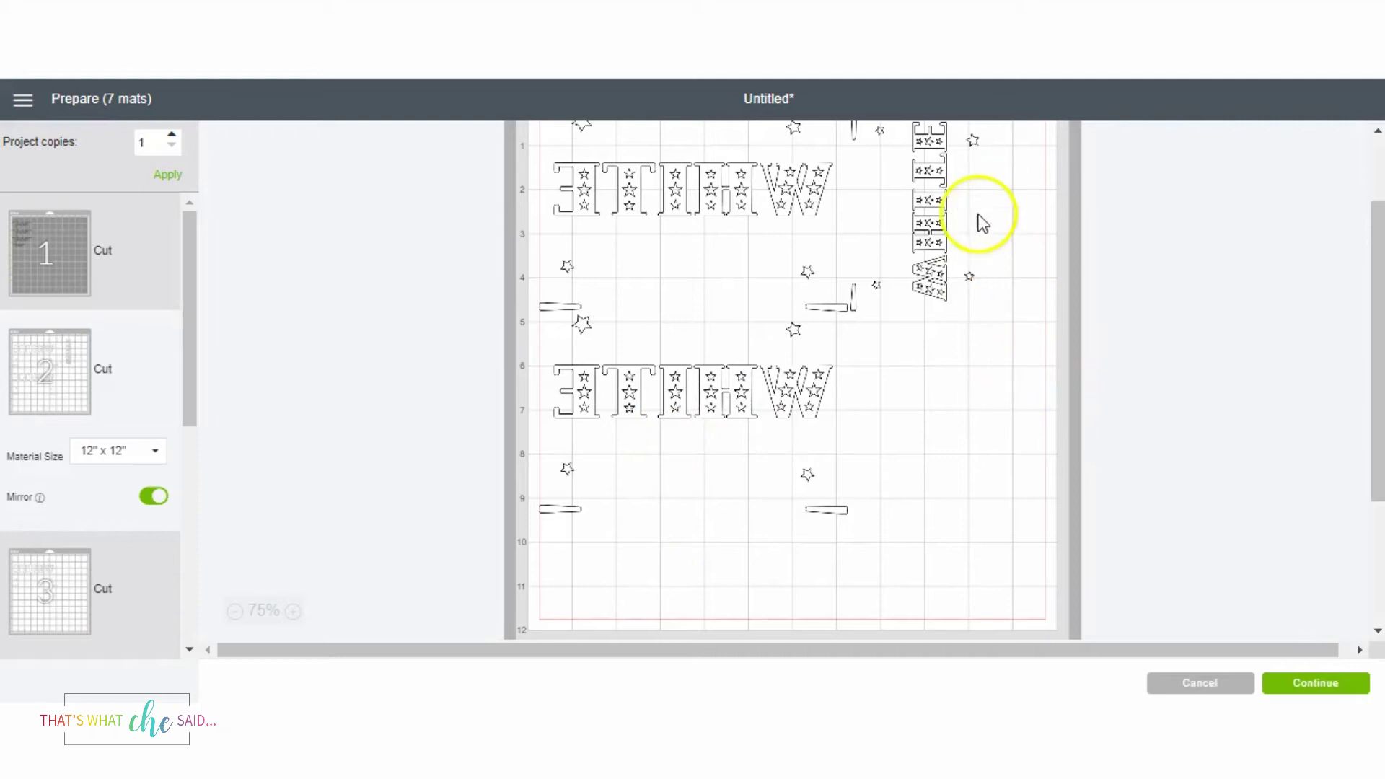
scroll(982, 222, "up", 2)
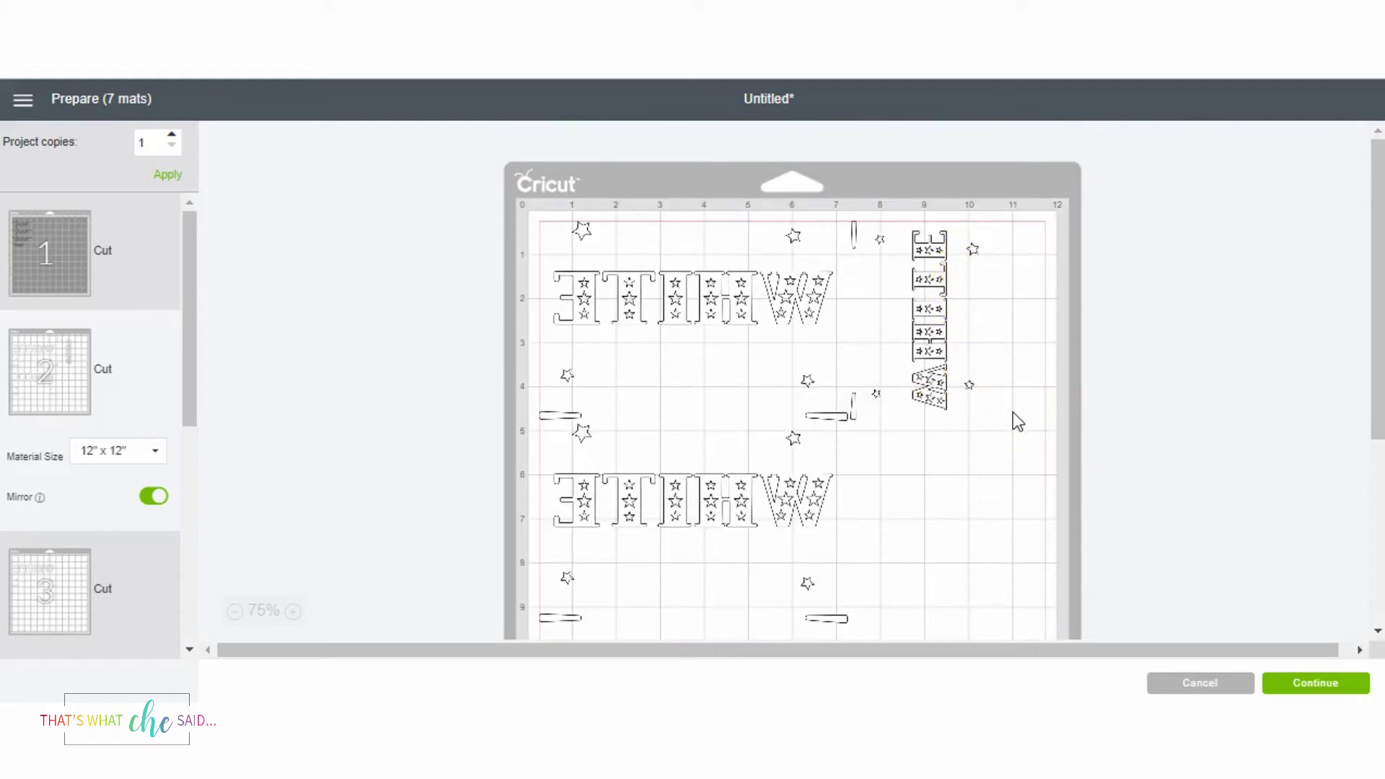
left_click(774, 359)
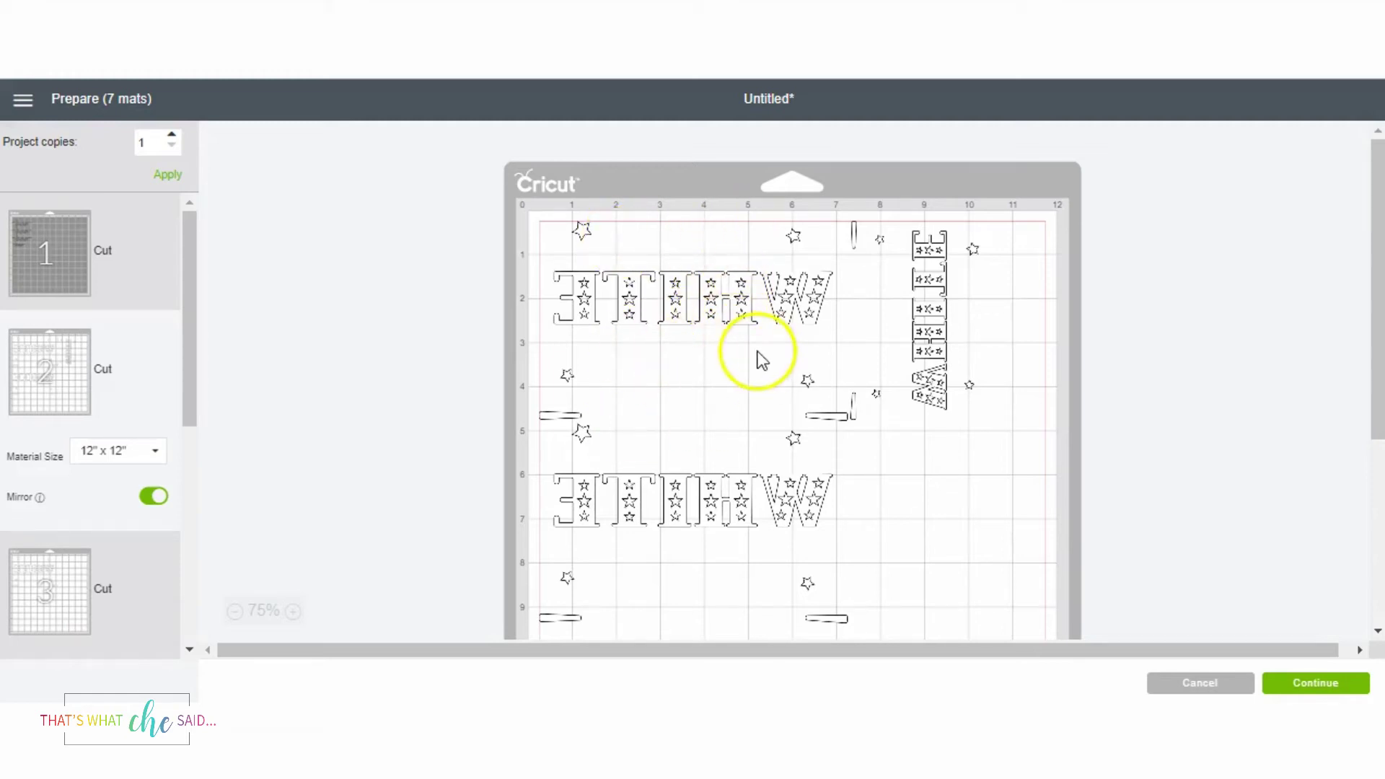
left_click_drag(934, 314, 1104, 315)
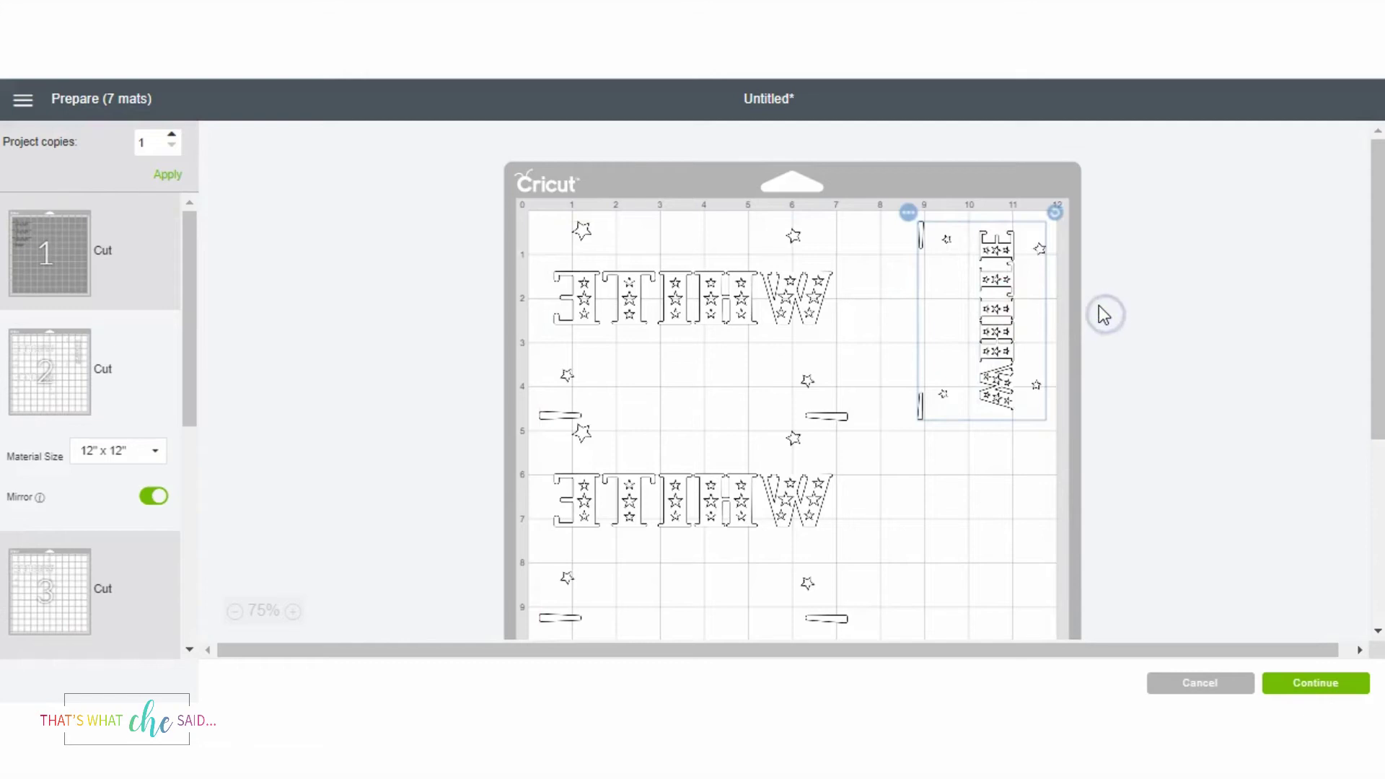
Rotate the lower large WHITE design on mat 2 by 180 degrees and nest it closely beneath the upper WHITE.
scroll(818, 433, "down", 3)
left_click(740, 393)
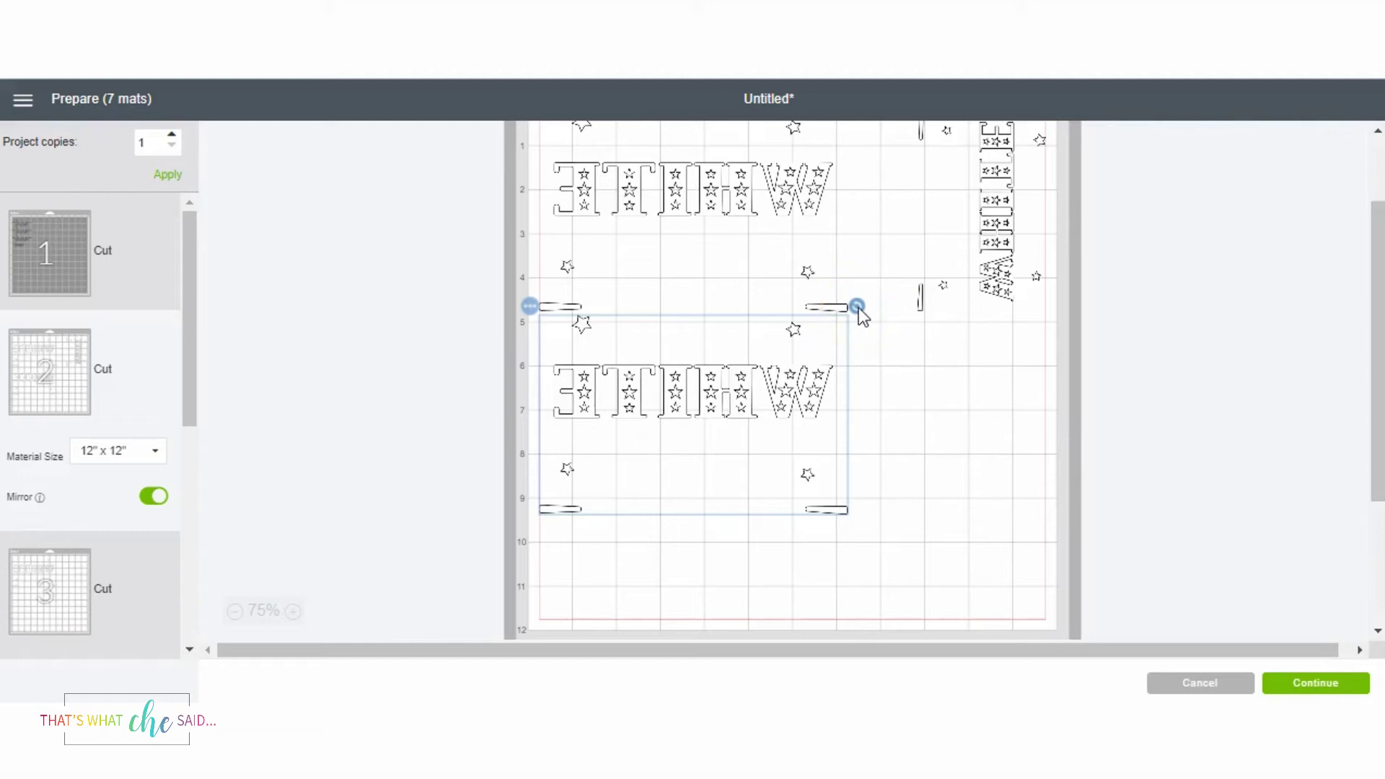
left_click_drag(857, 307, 482, 297)
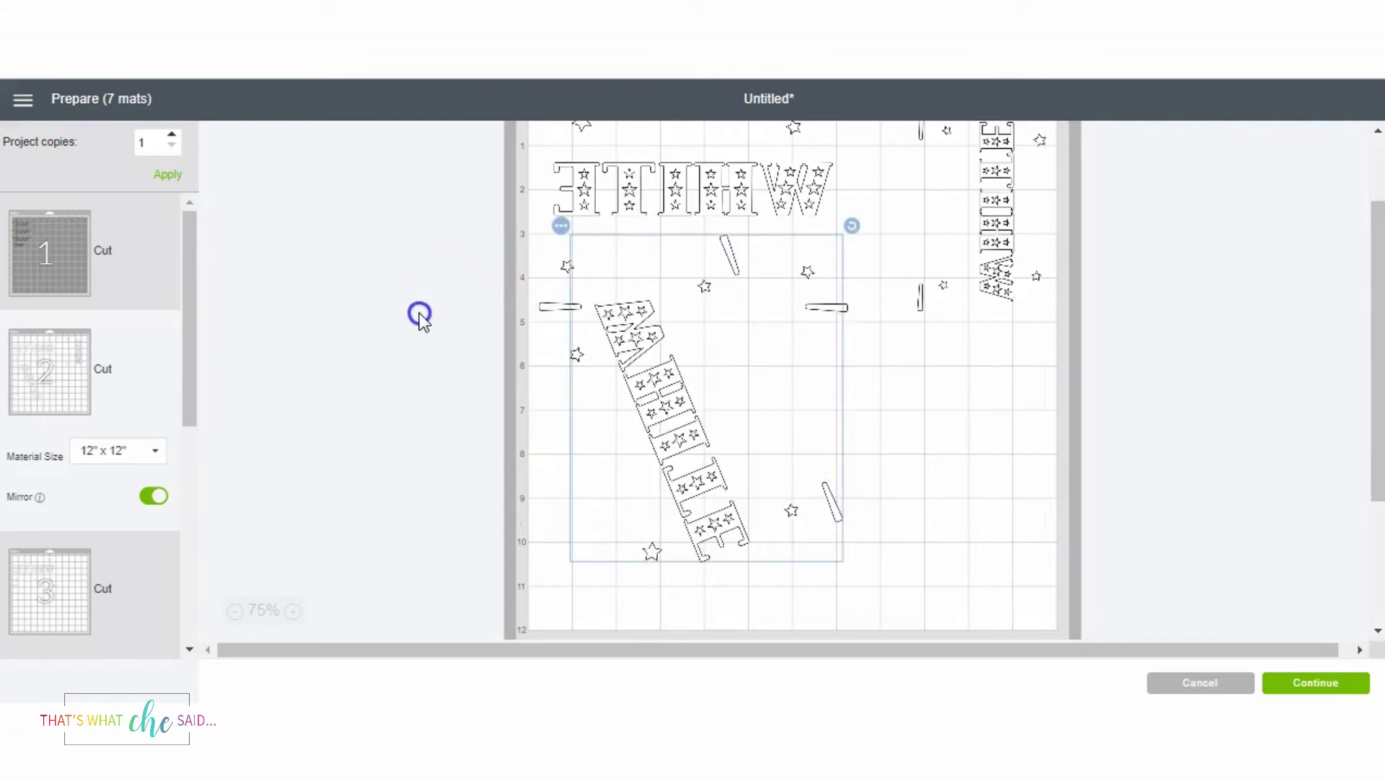
left_click_drag(854, 225, 587, 216)
left_click_drag(746, 434, 727, 361)
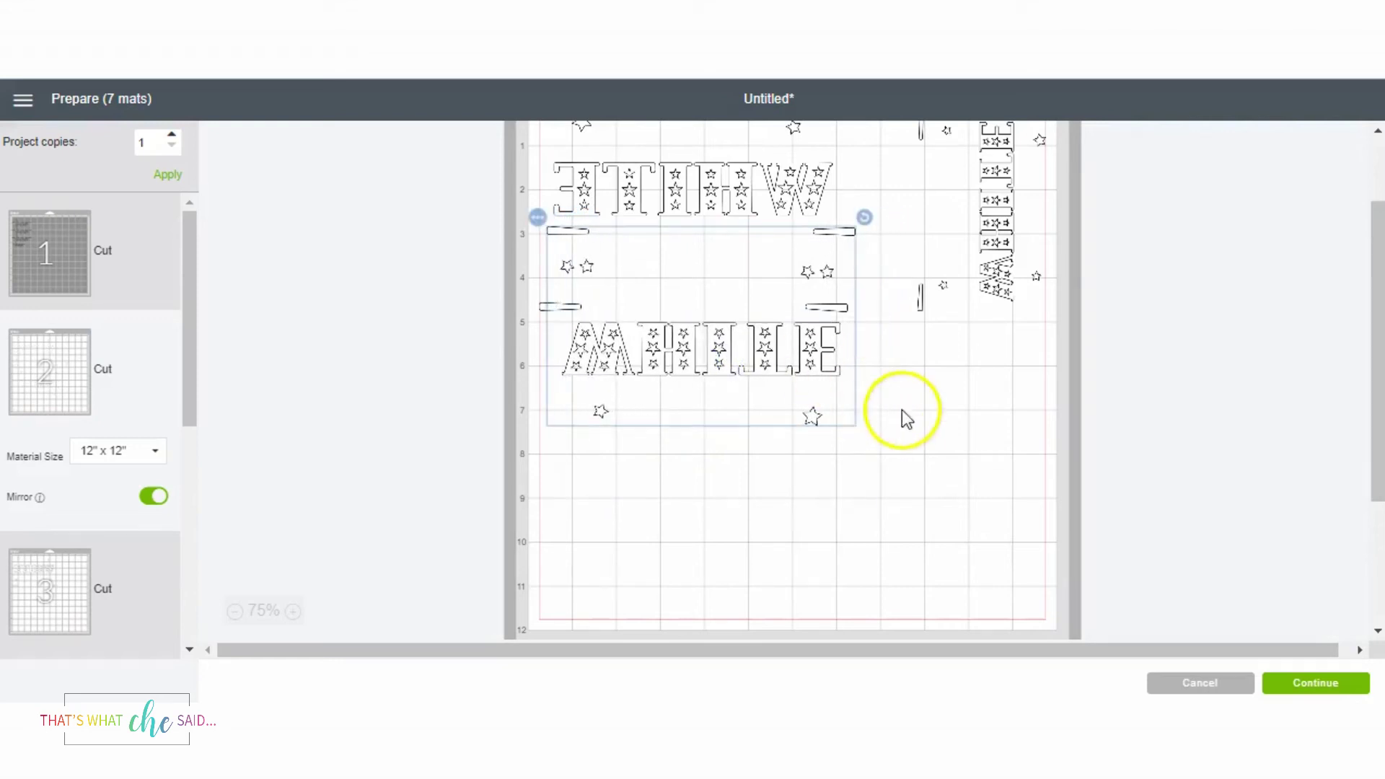
scroll(903, 414, "up", 3)
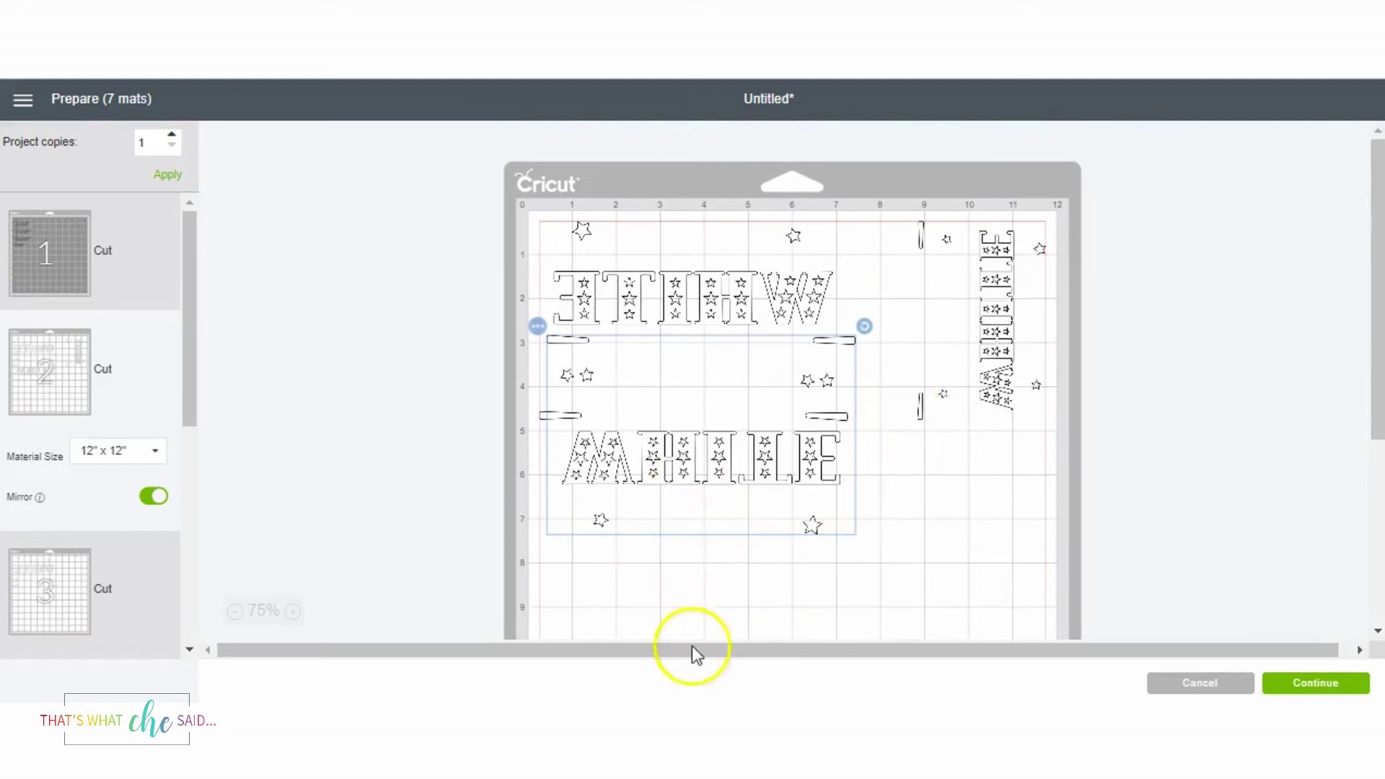
scroll(918, 413, "down", 3)
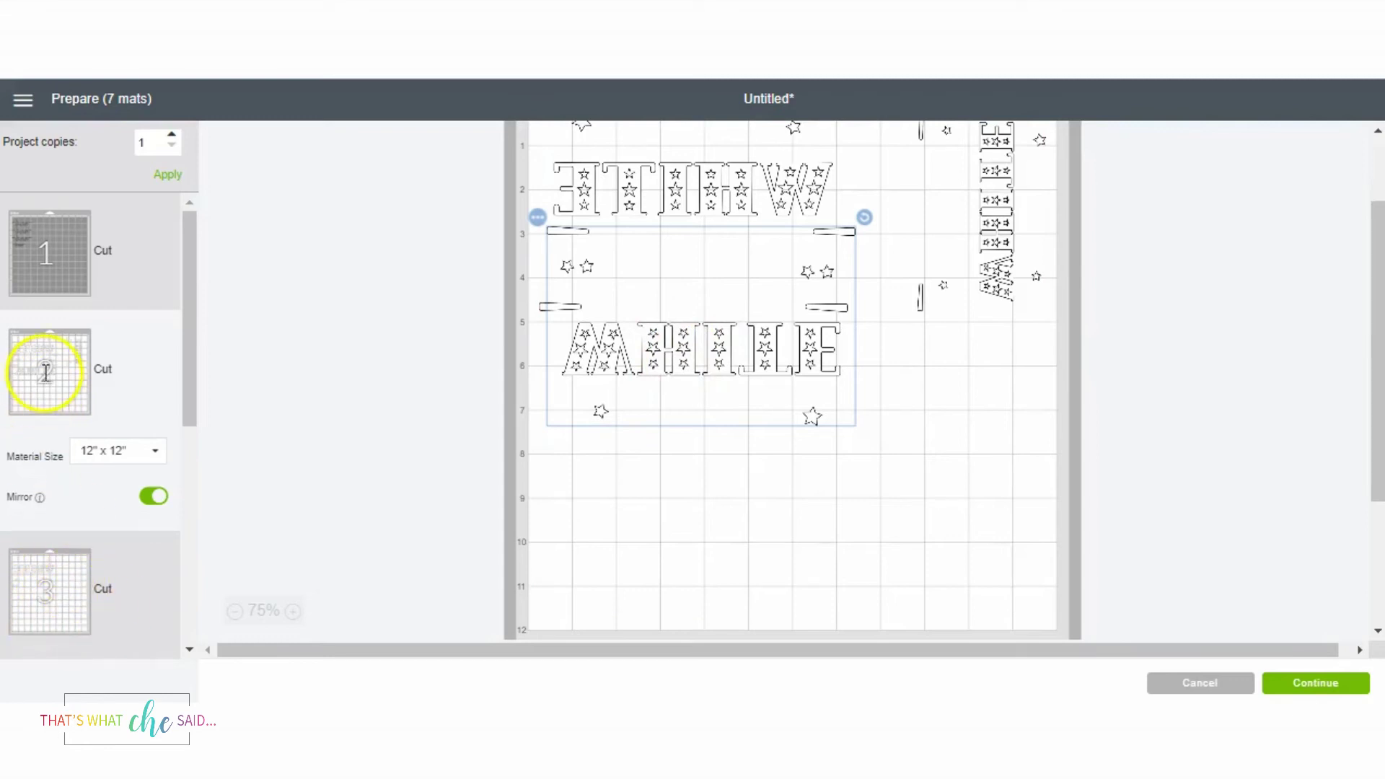
scroll(621, 393, "down", 3)
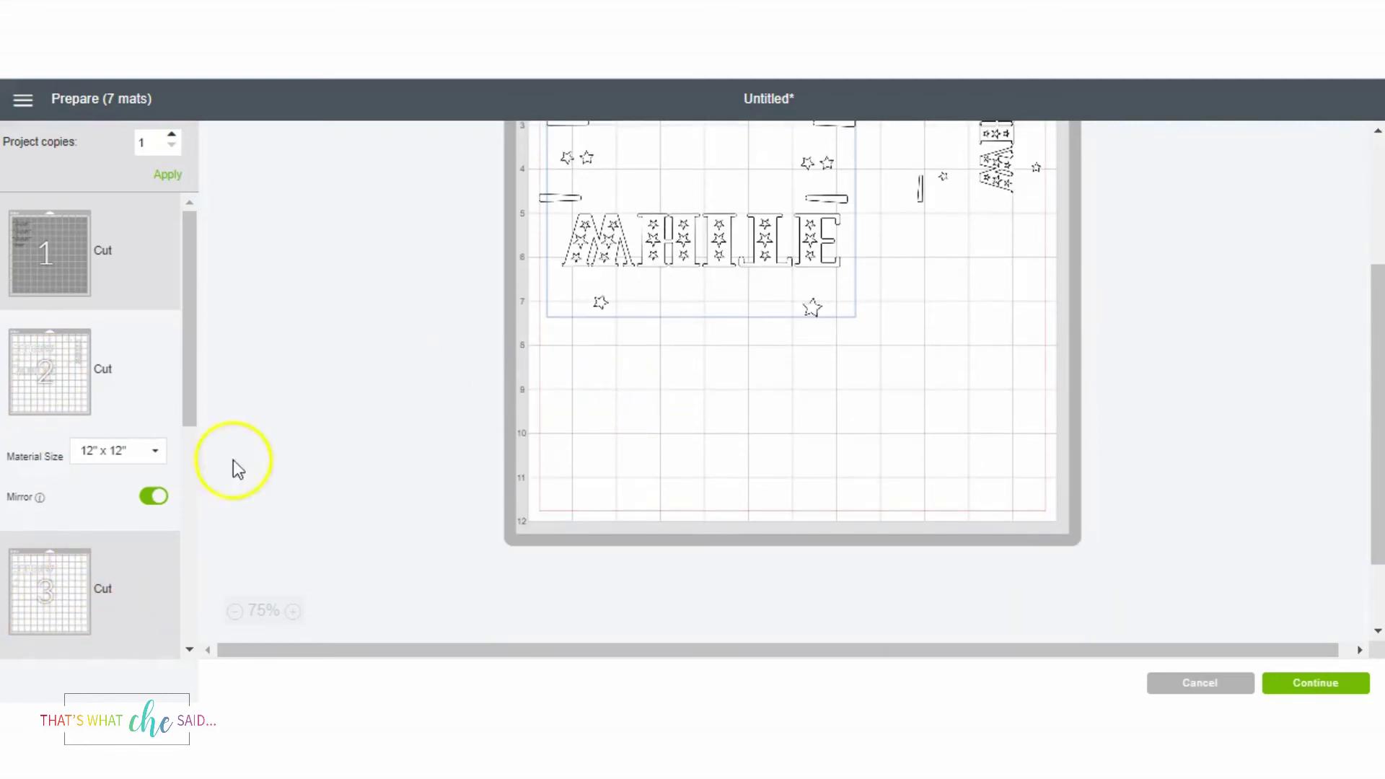
Move the large WHITE design from mat 3 to mat 2 and check both mats.
left_click(78, 587)
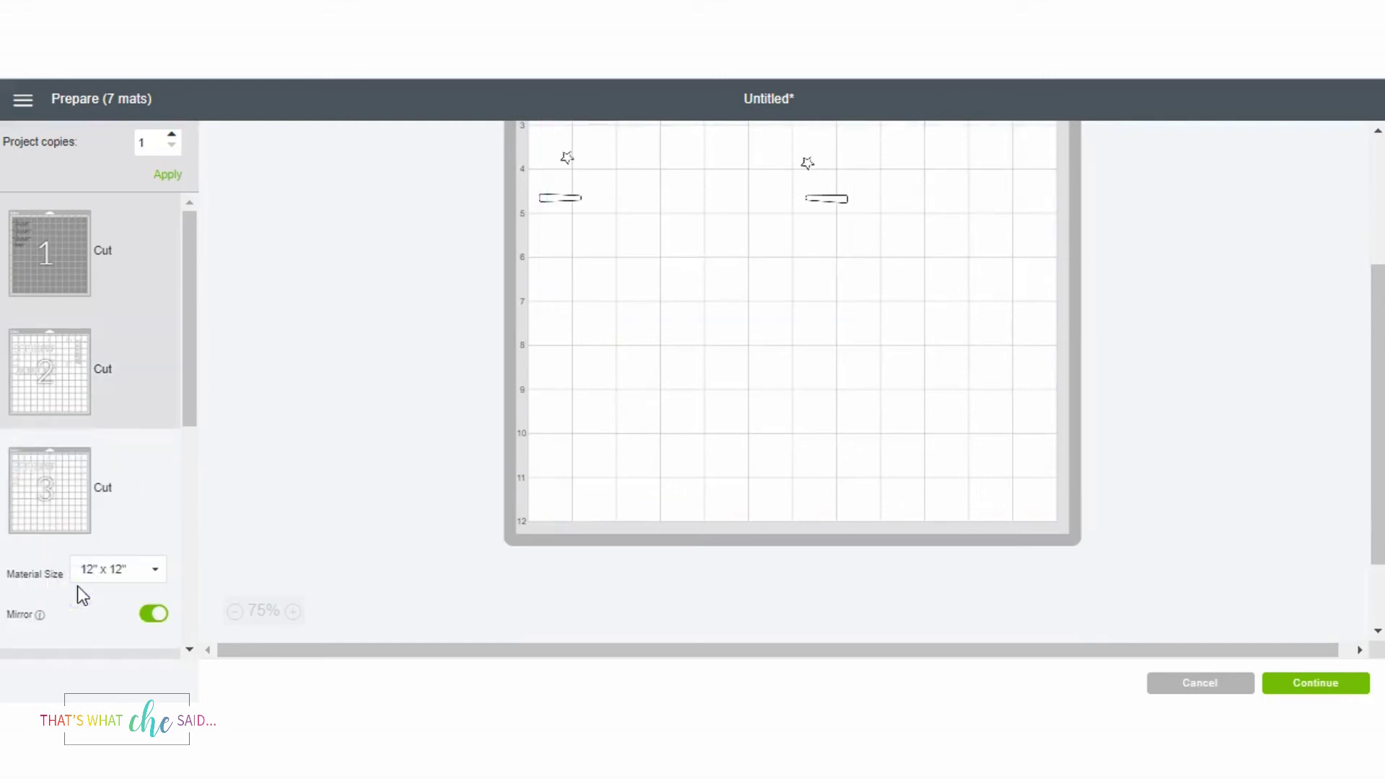
scroll(773, 392, "up", 5)
left_click(698, 297)
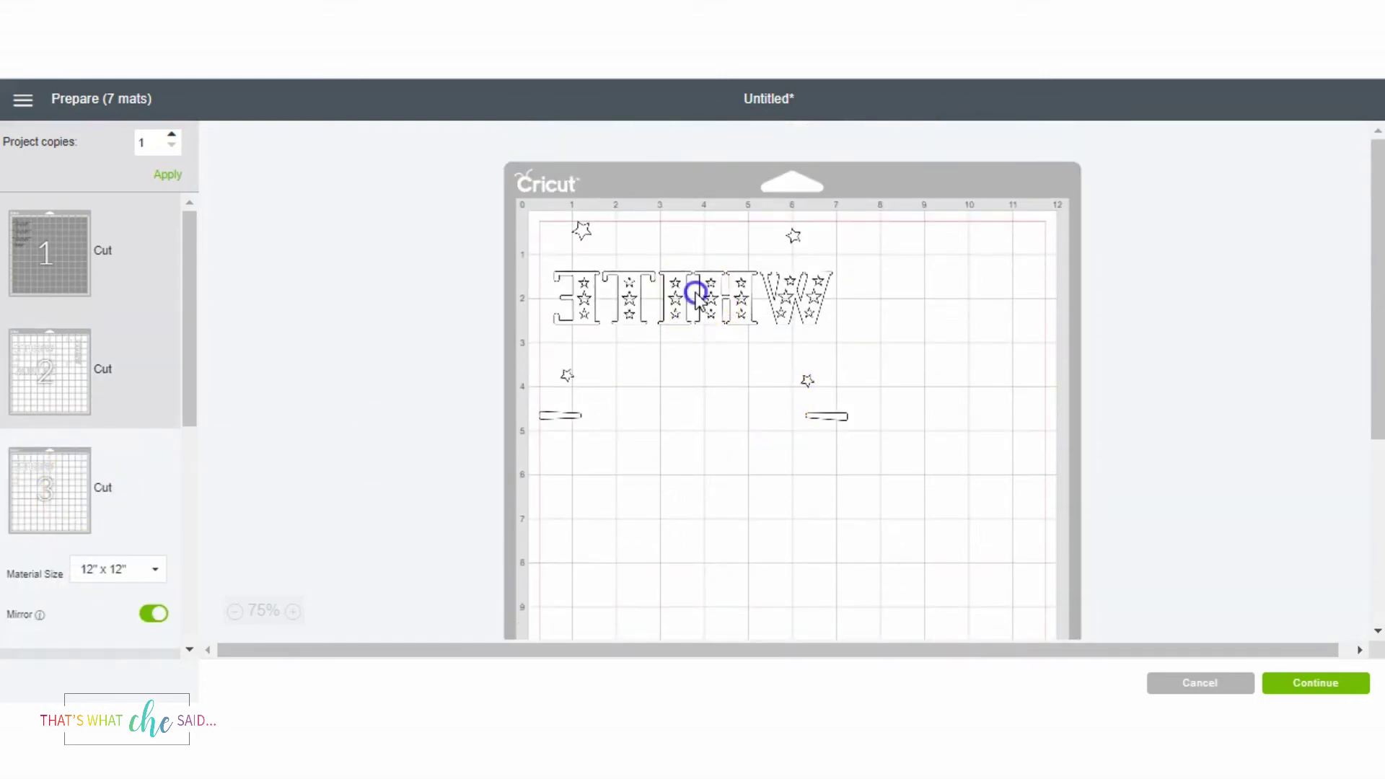
left_click(698, 298)
left_click(743, 274)
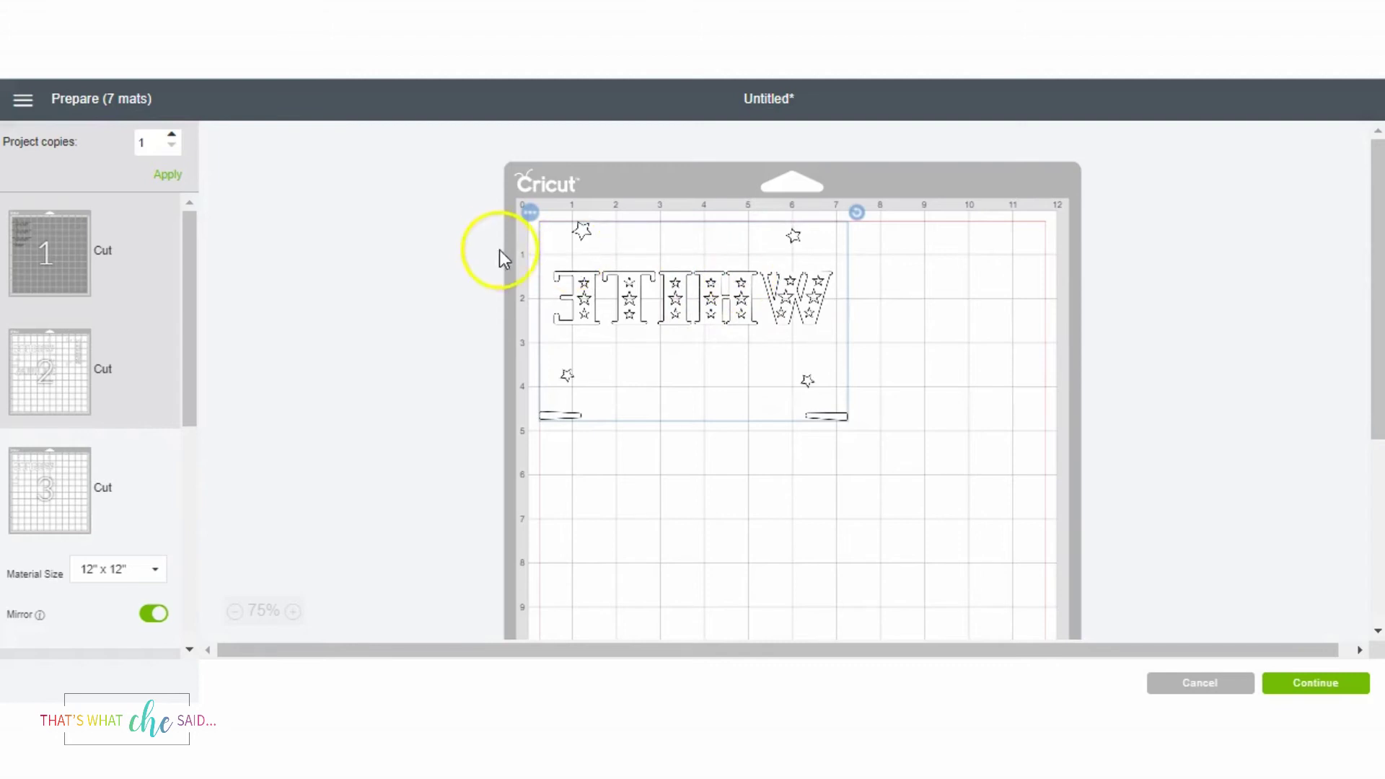
left_click(529, 213)
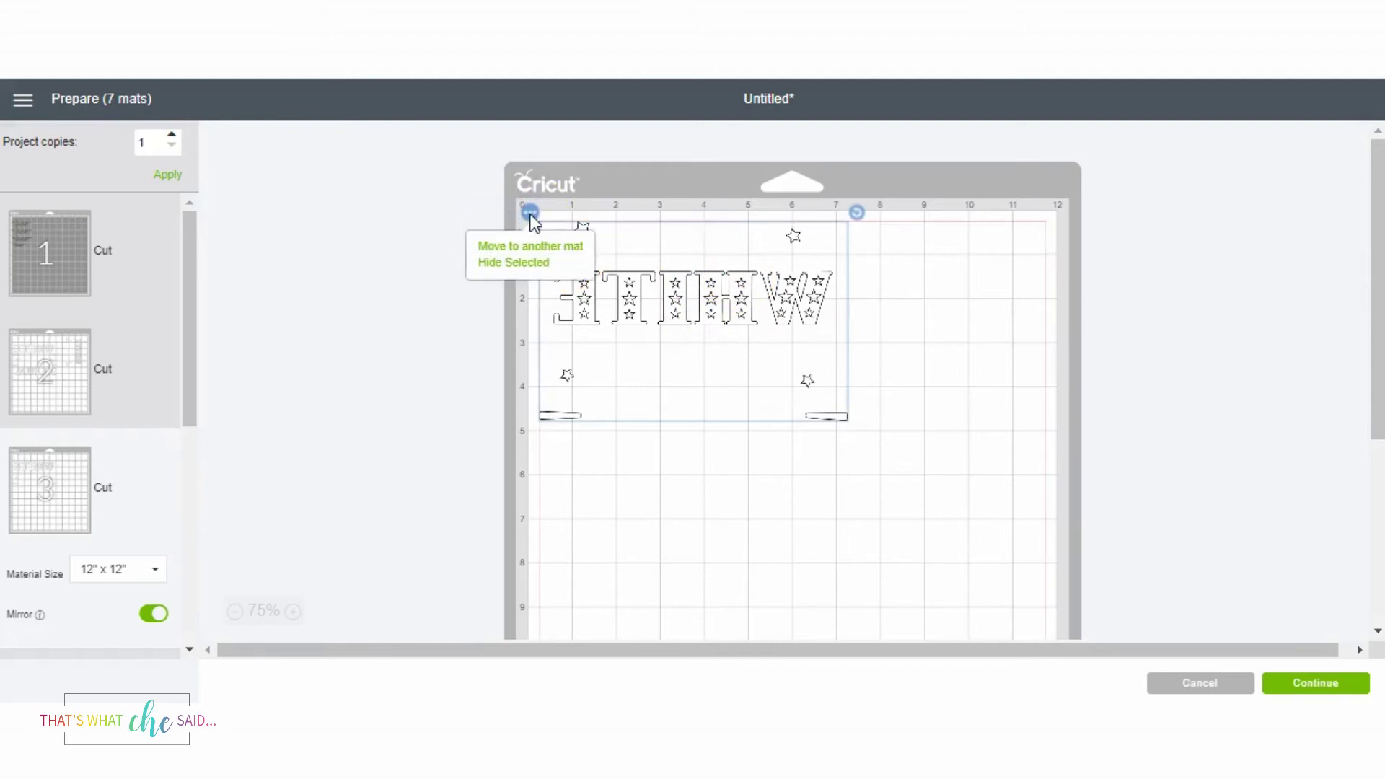
left_click(547, 247)
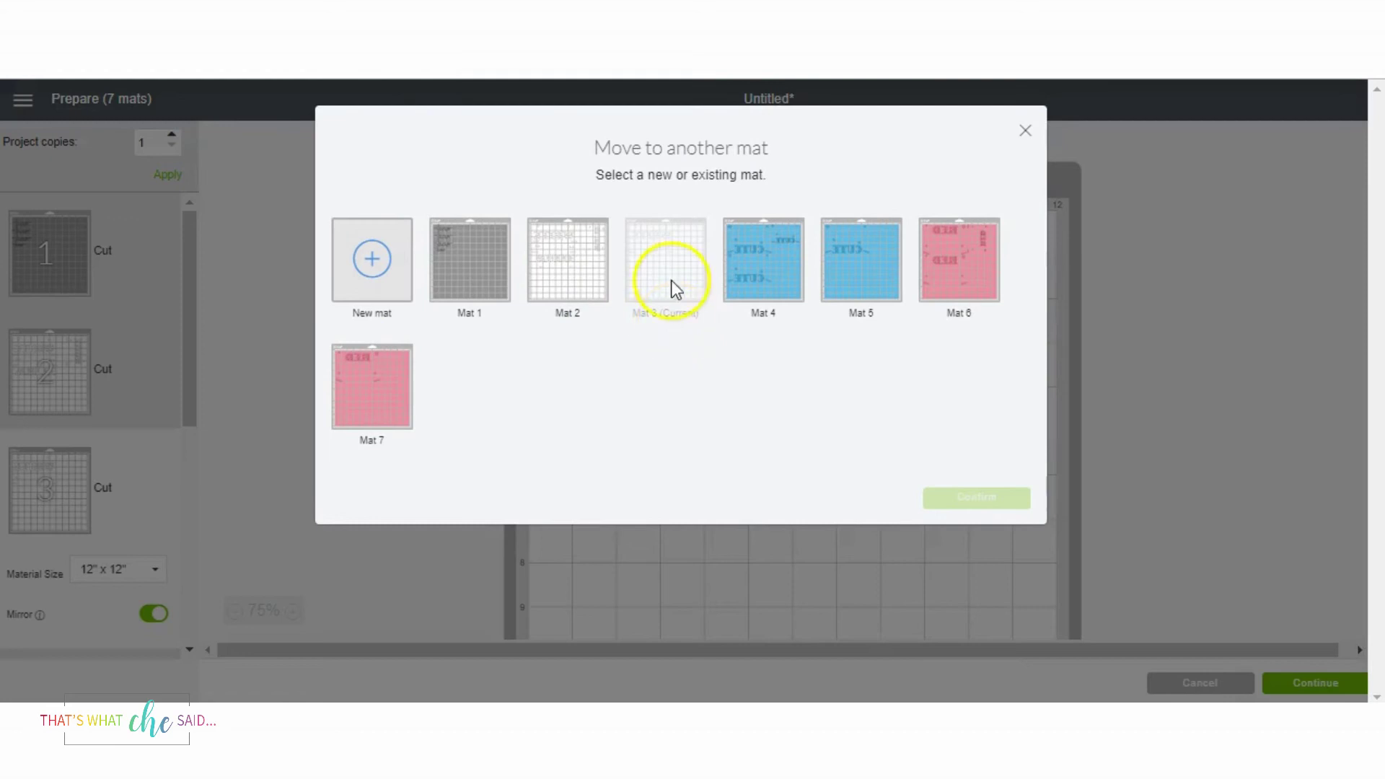
left_click(569, 260)
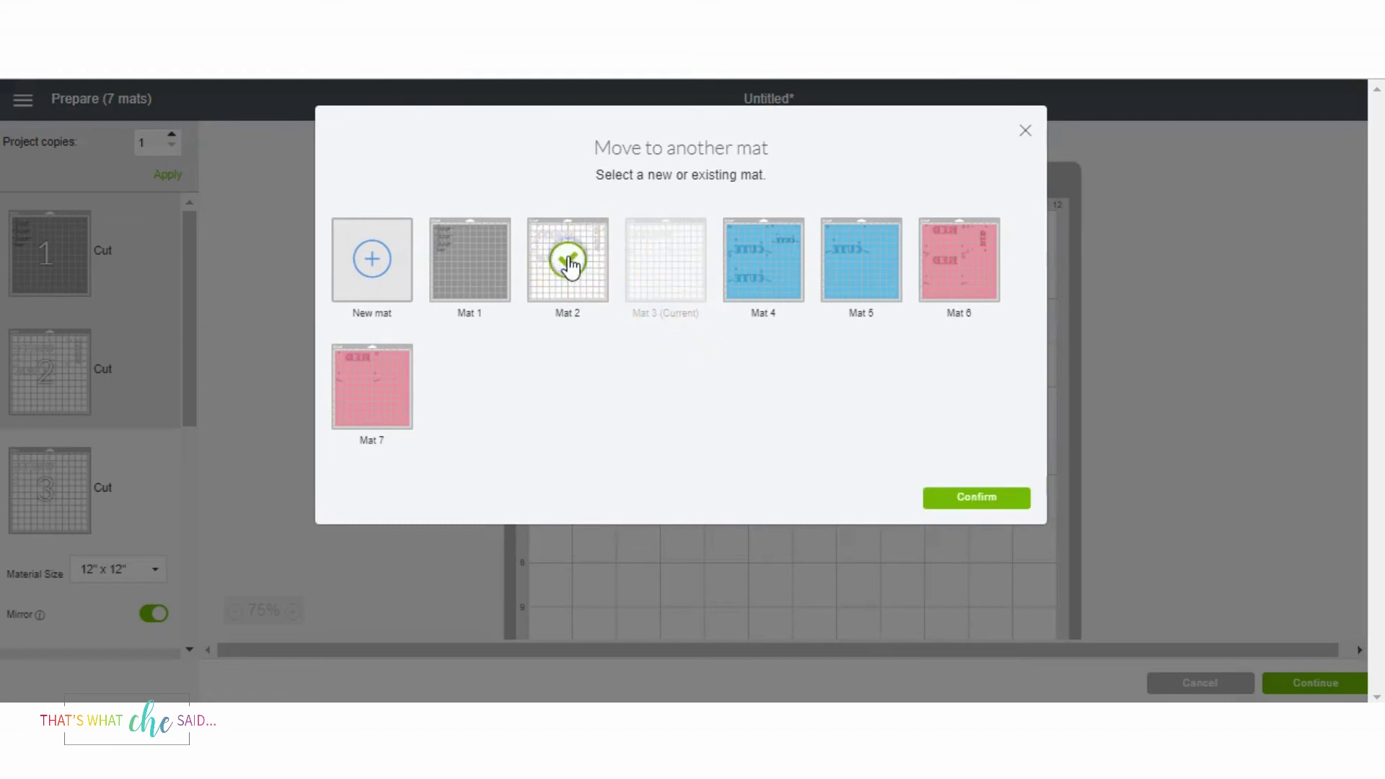
left_click(970, 498)
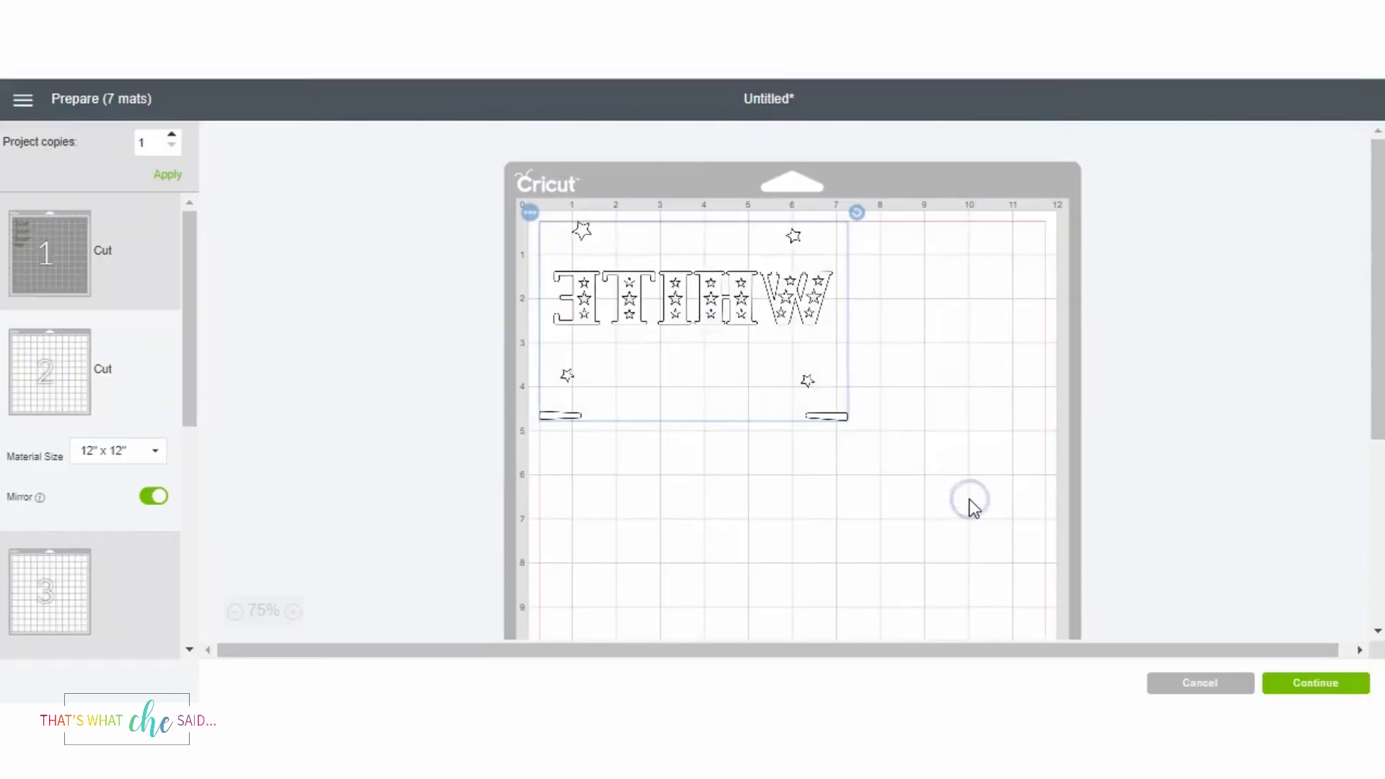
scroll(800, 476, "down", 3)
scroll(797, 468, "down", 2)
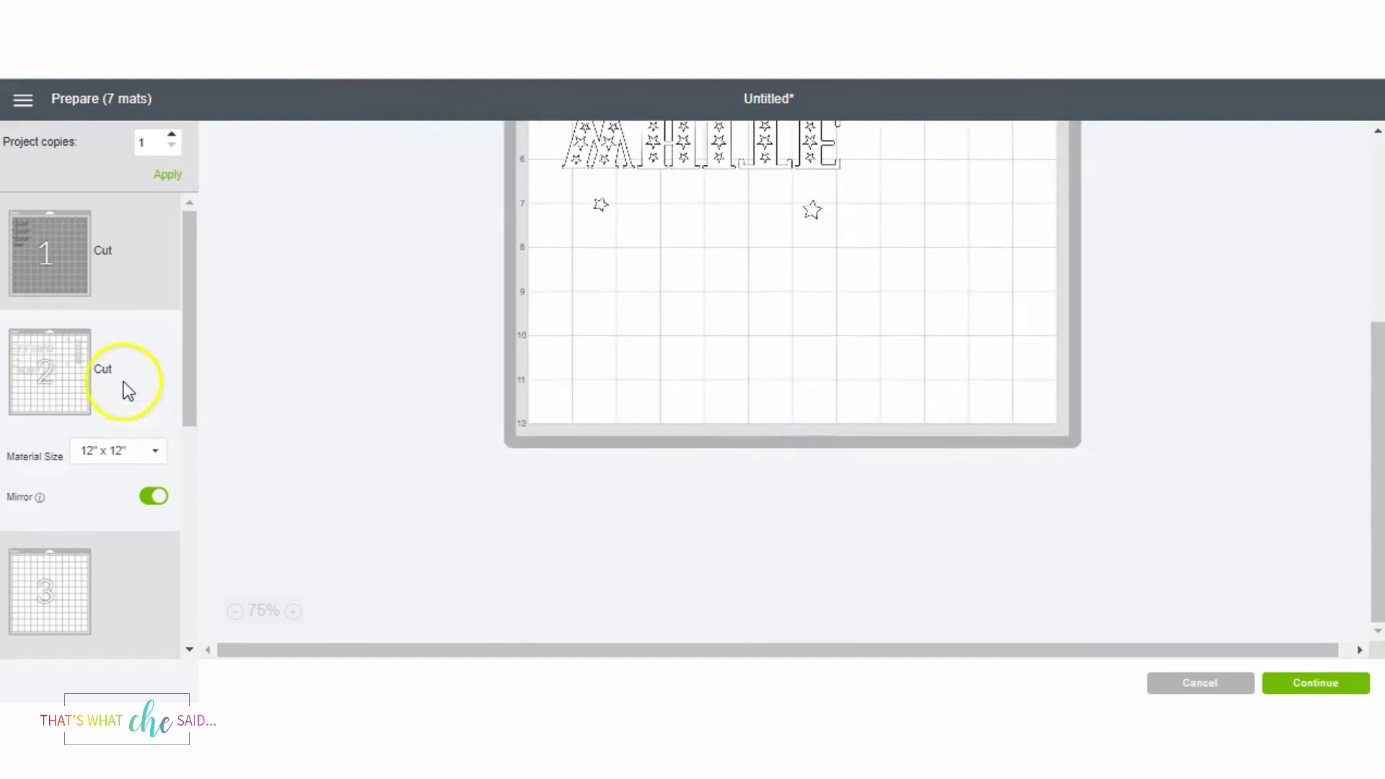
left_click(107, 604)
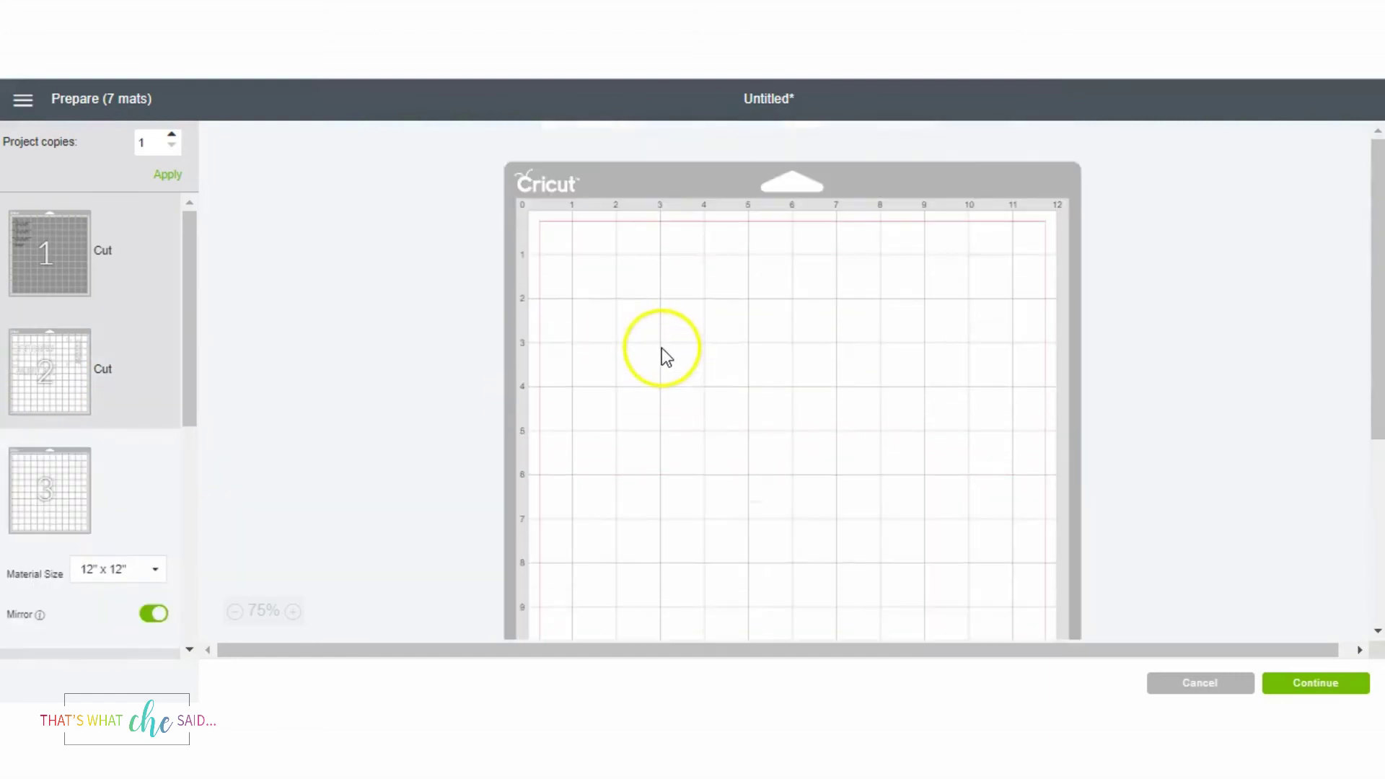
On mat 2, move the newly added large WHITE to the mat's left edge, nested closely beneath the upside-down WHITE.
left_click(102, 367)
scroll(756, 349, "down", 1)
scroll(756, 348, "down", 3)
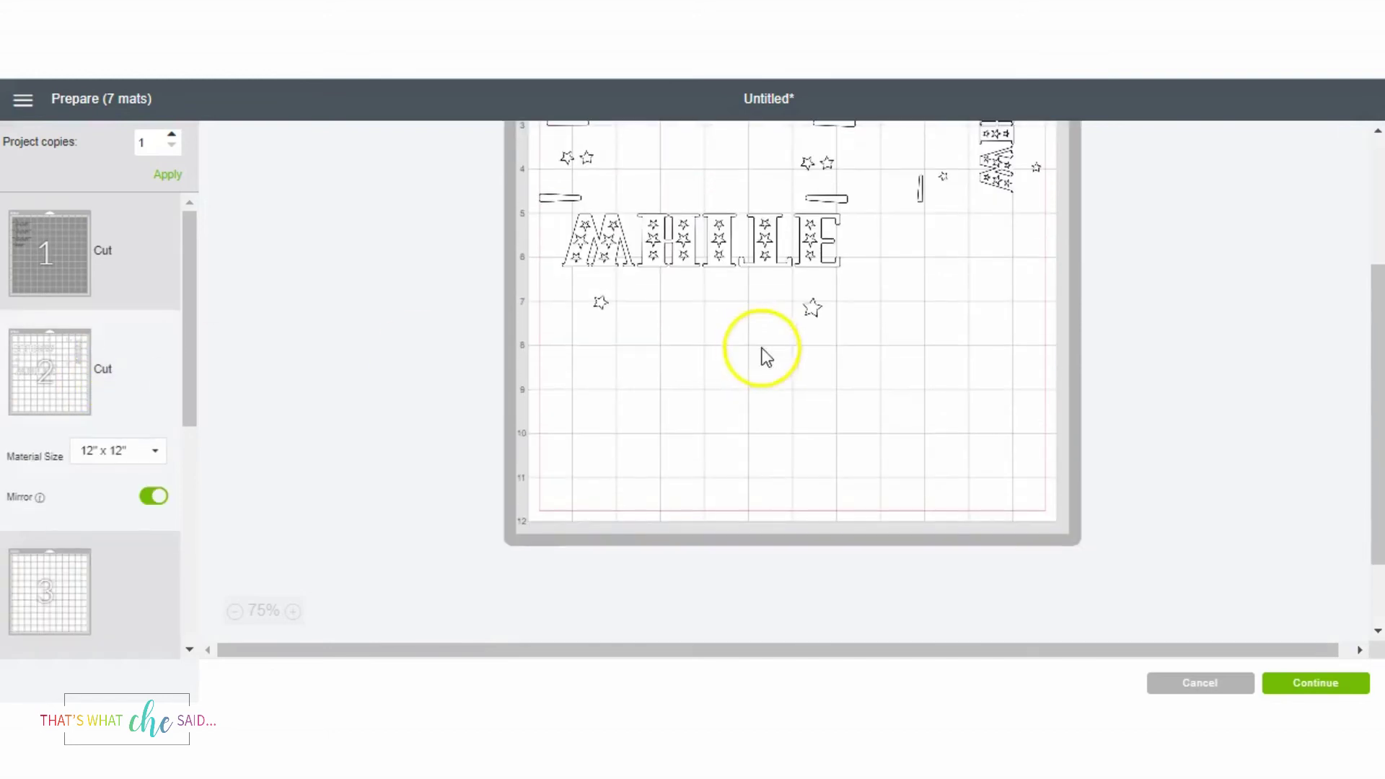
scroll(693, 264, "up", 3)
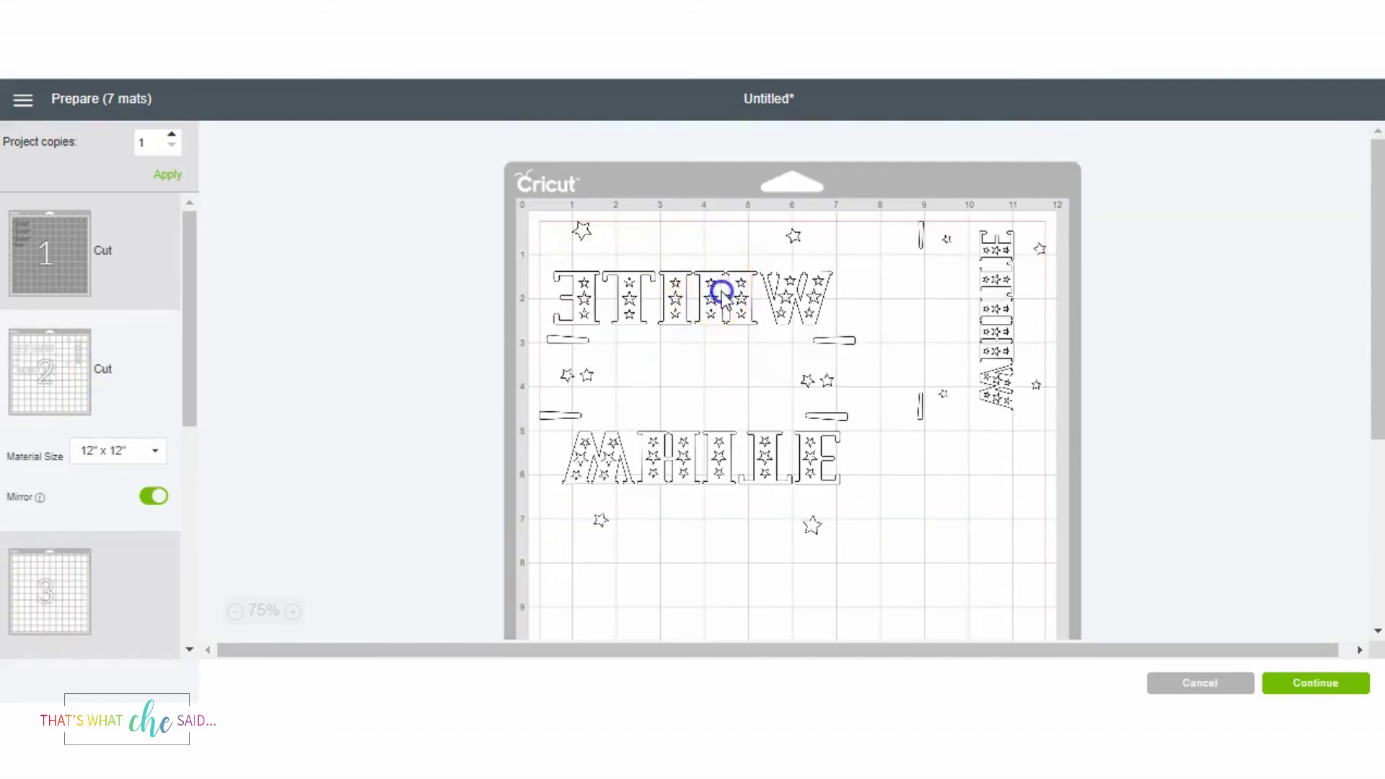
left_click_drag(720, 294, 859, 525)
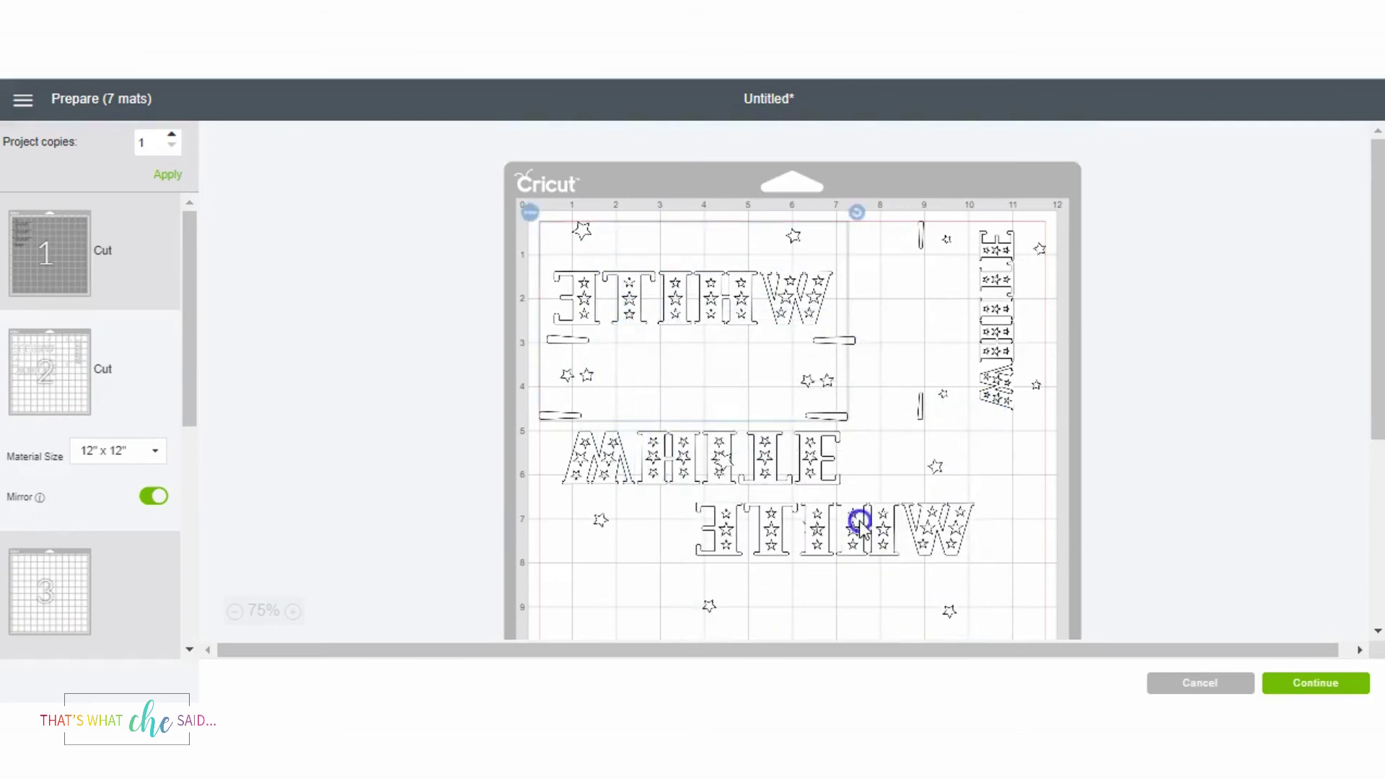
scroll(664, 262, "down", 2)
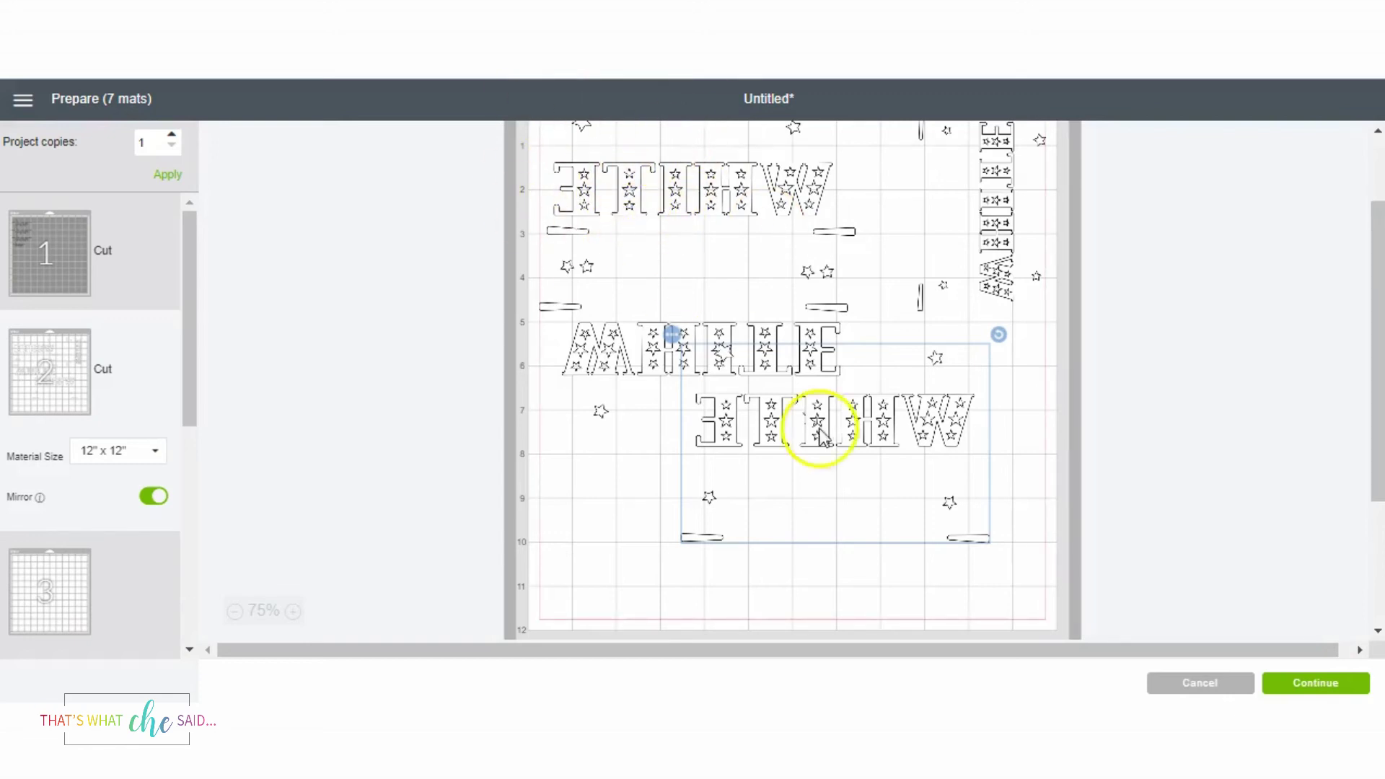
left_click_drag(871, 420, 710, 465)
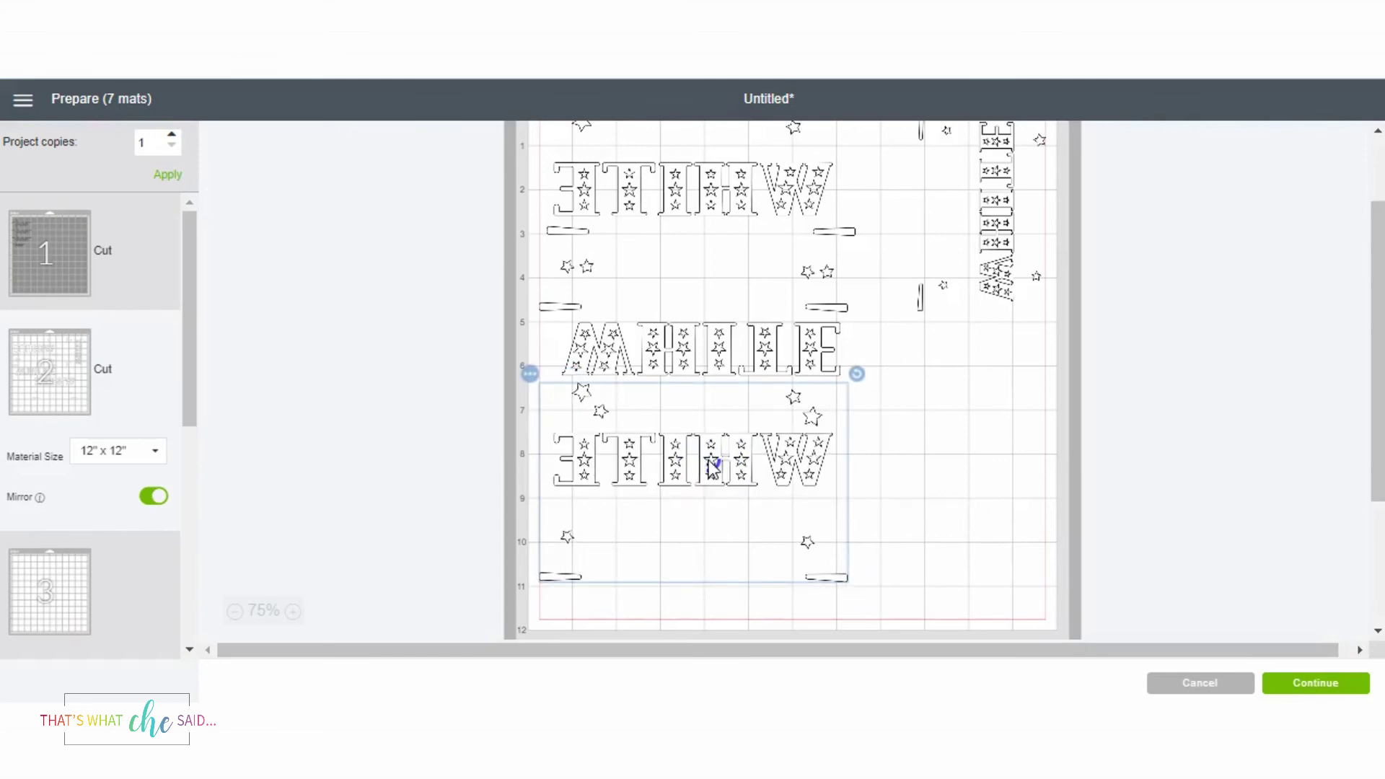
Rotate the small vertical WHITE on mat 2 by 90 degrees to horizontal and nest it beneath the letters of the lowest large WHITE.
scroll(946, 493, "up", 3)
scroll(805, 292, "down", 3)
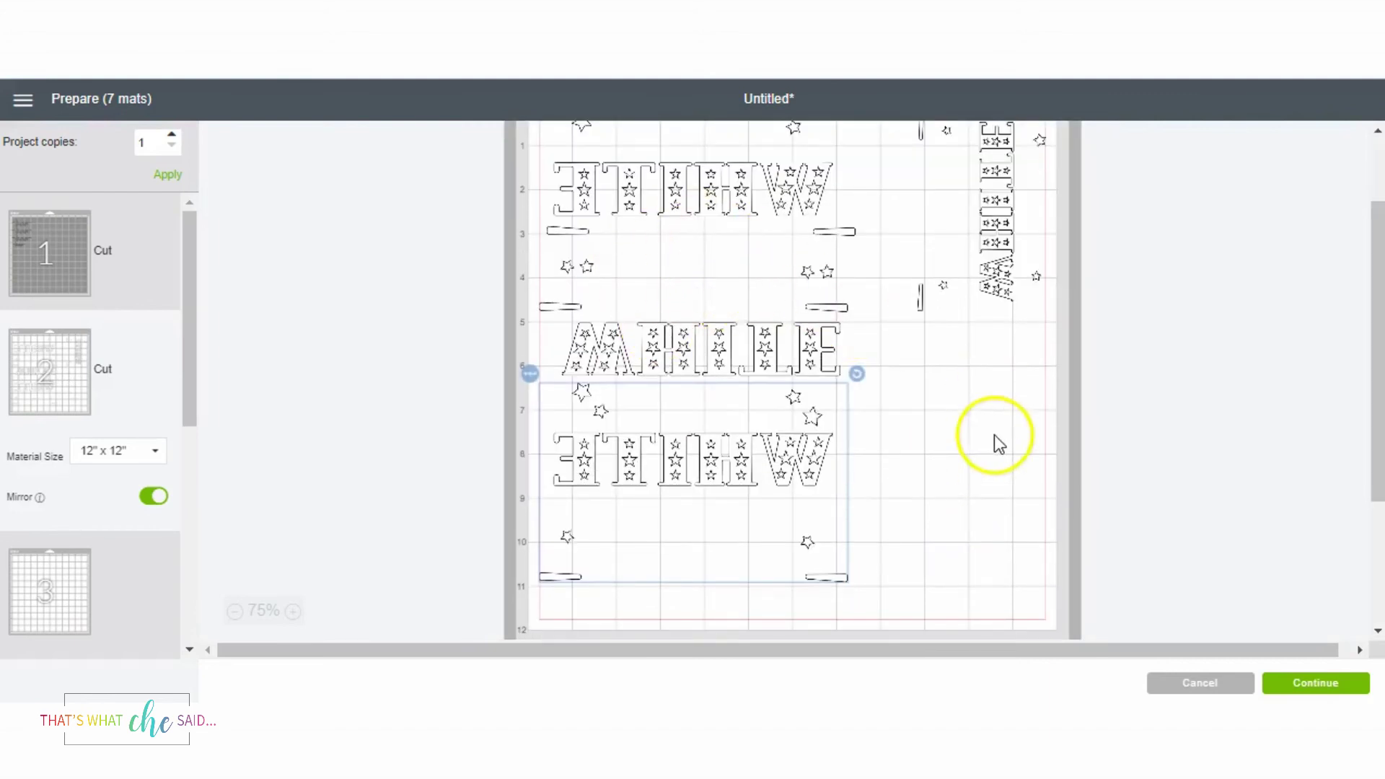
left_click_drag(999, 226, 984, 458)
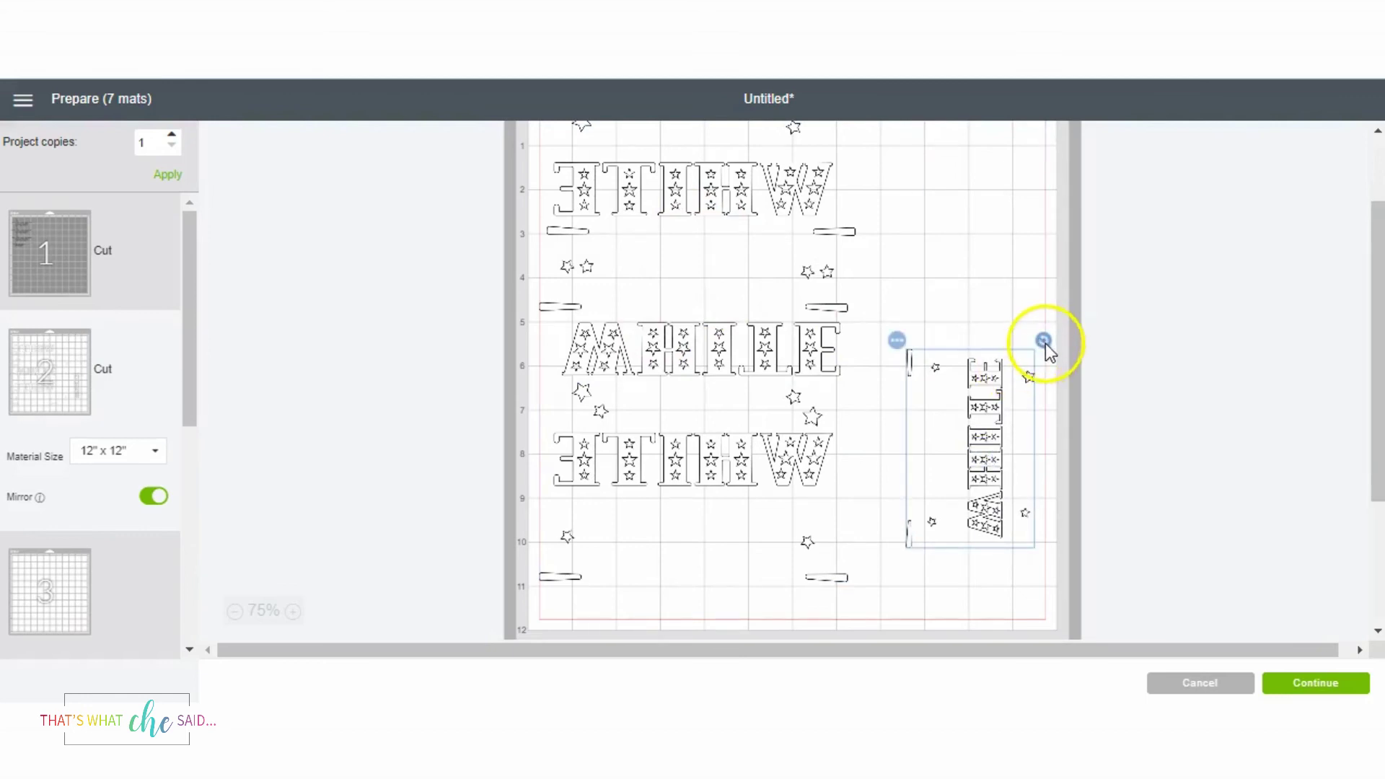
left_click_drag(1045, 345, 876, 396)
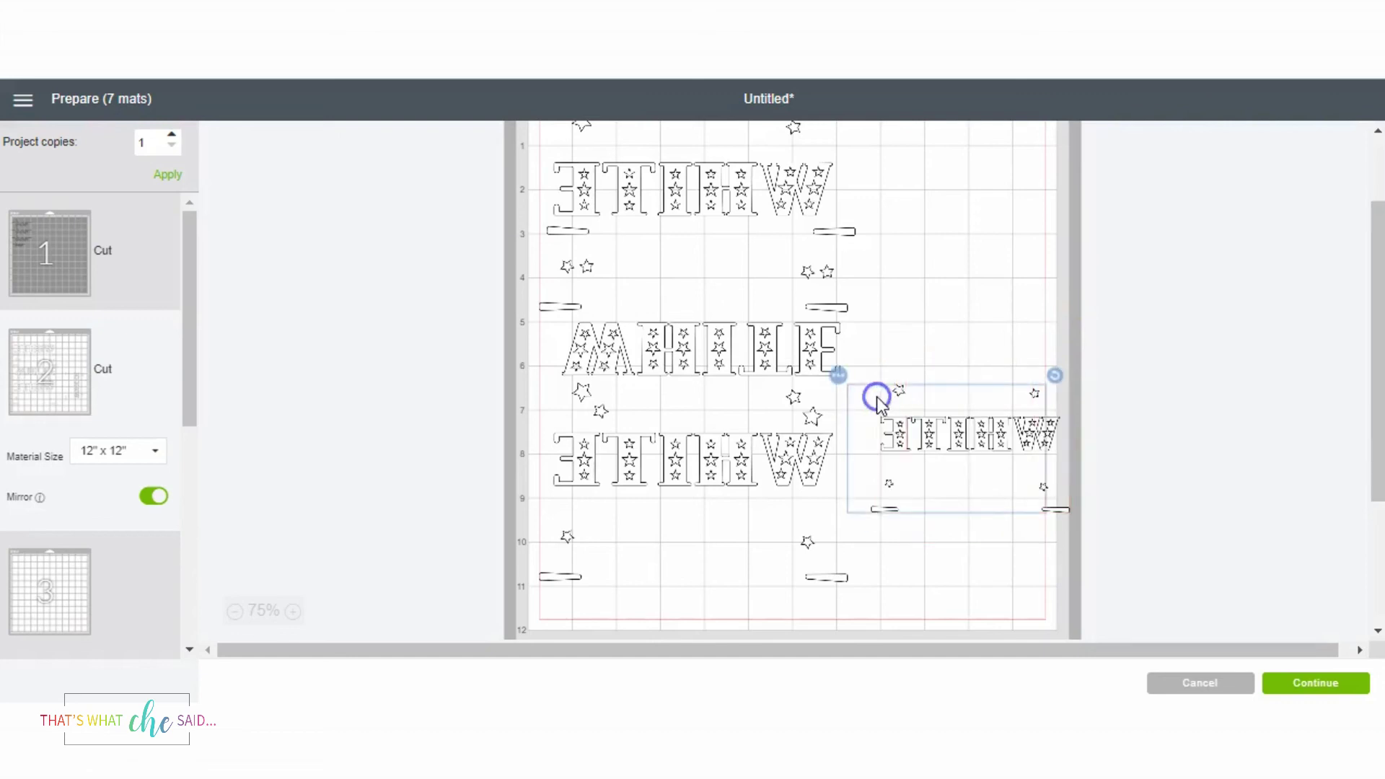
left_click_drag(973, 433, 716, 522)
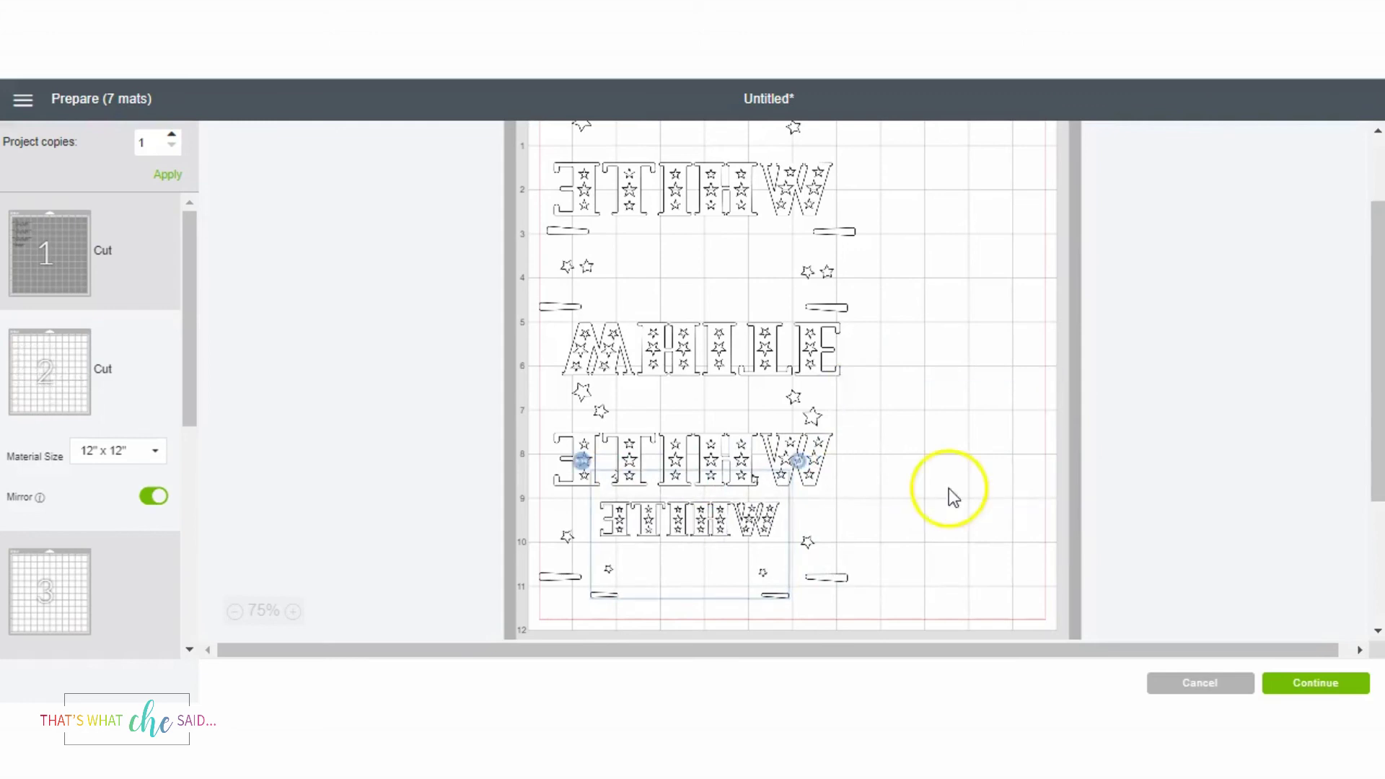
Examine the nested layout of the WHITE designs on mat 2 from top to bottom, including the free material beside them.
scroll(949, 488, "up", 2)
scroll(949, 487, "down", 2)
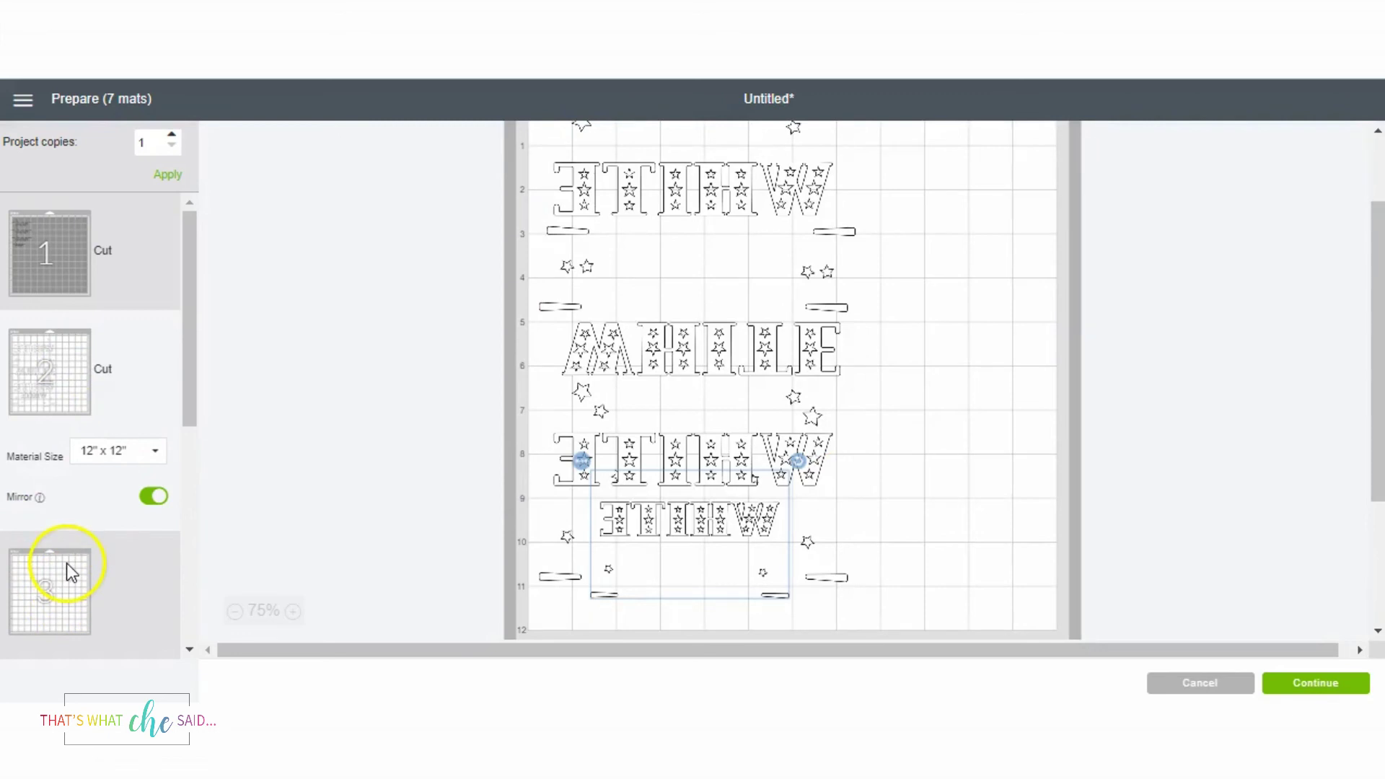
scroll(807, 303, "up", 2)
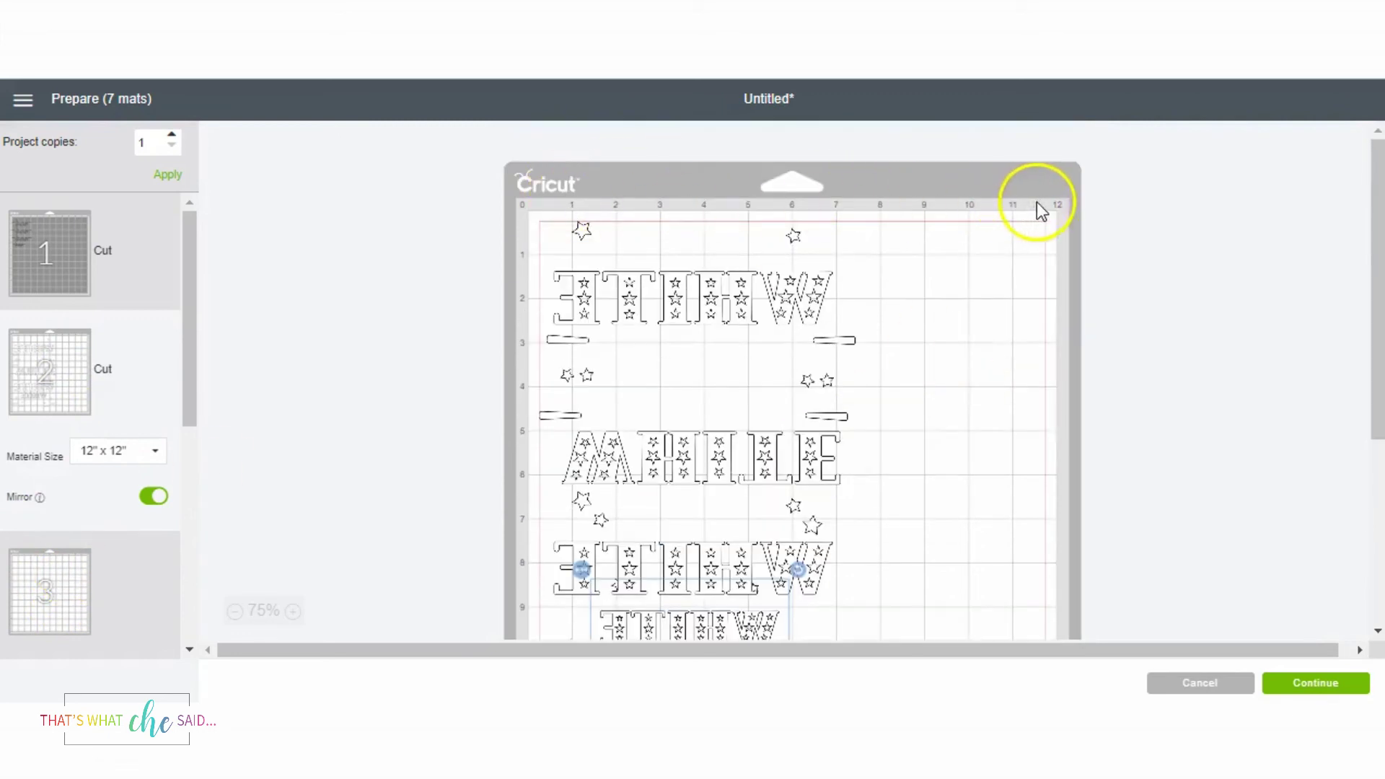
scroll(689, 378, "down", 3)
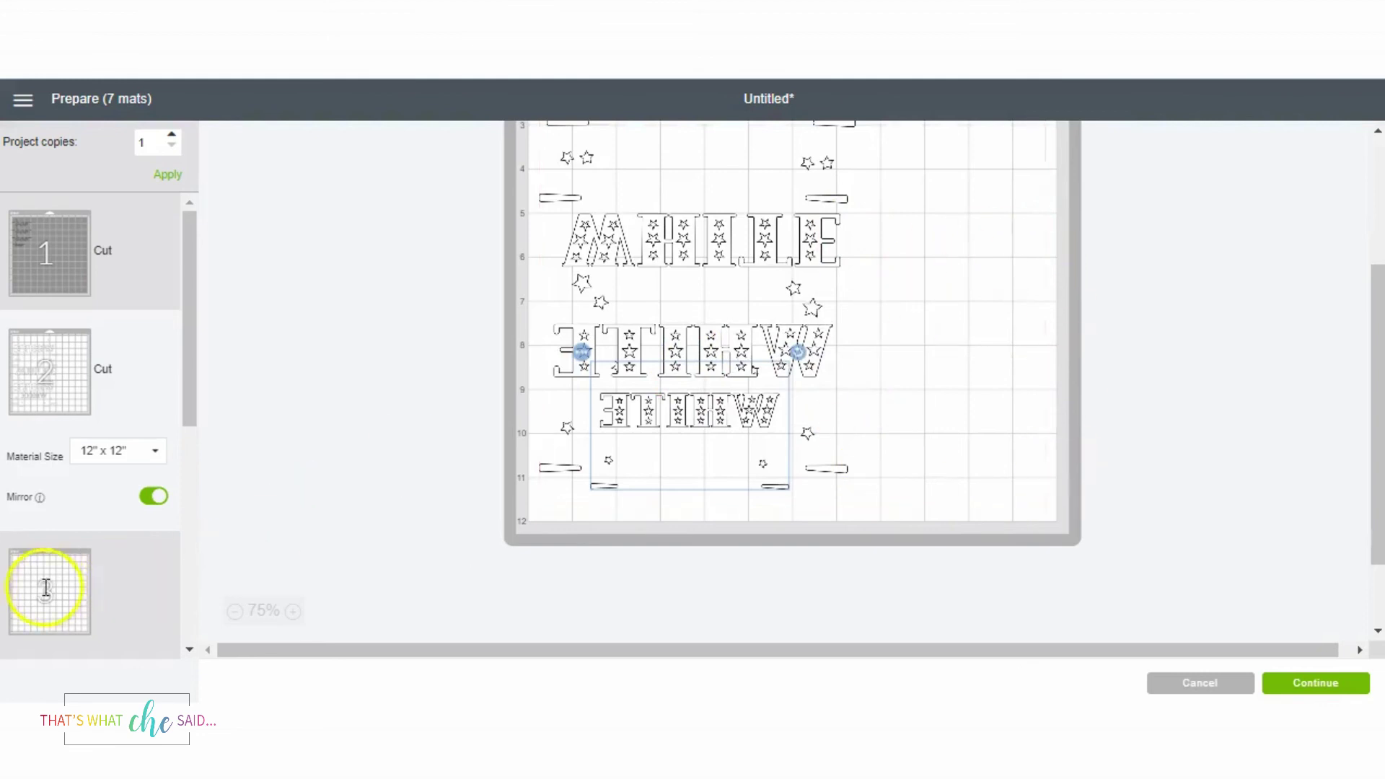
scroll(794, 437, "up", 3)
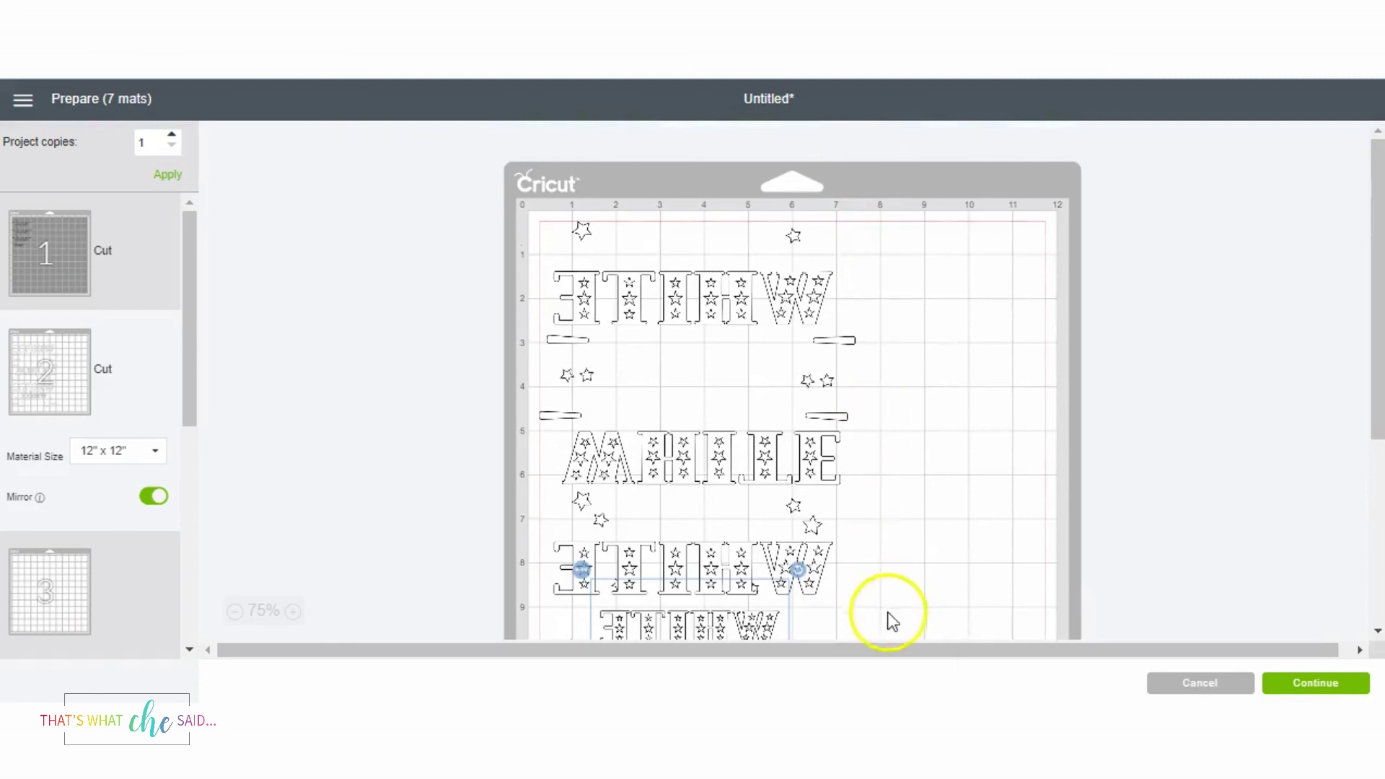
scroll(893, 494, "down", 2)
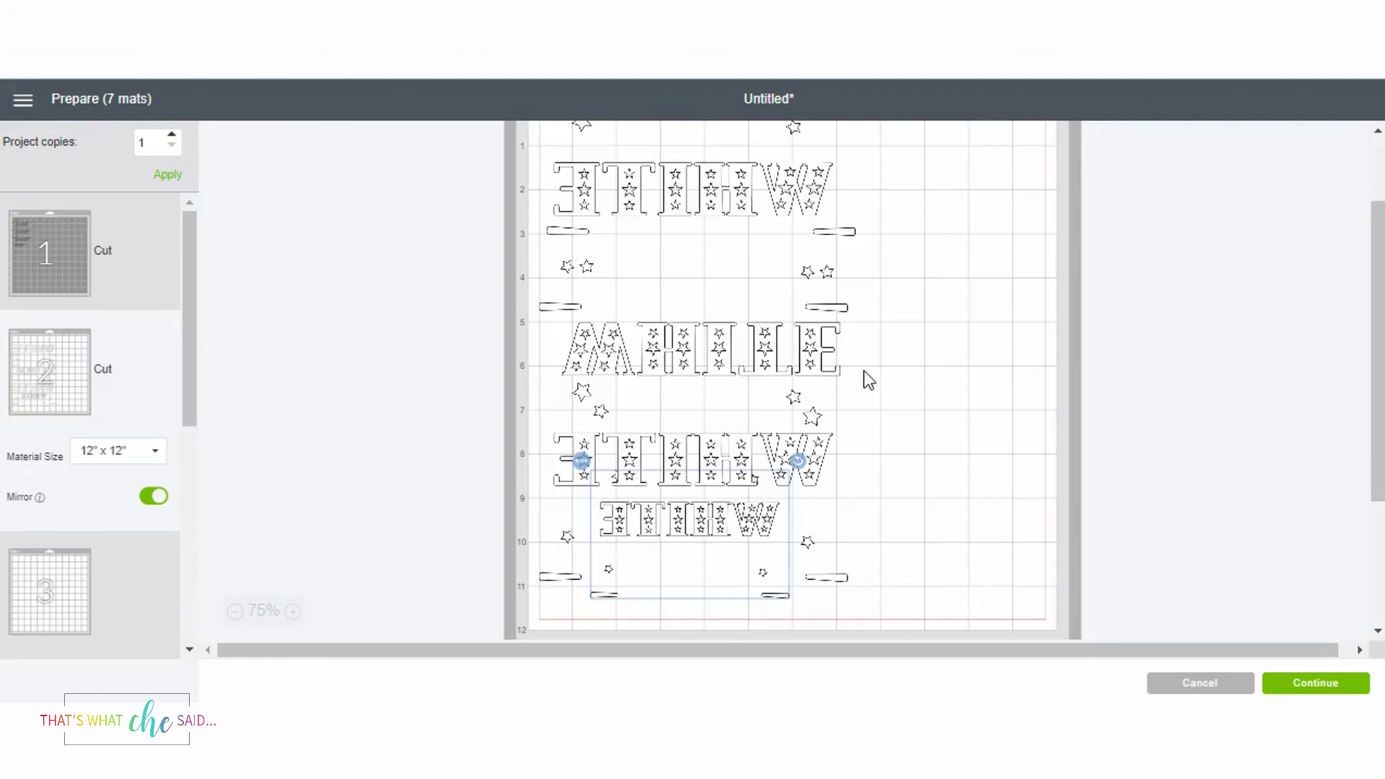
scroll(869, 374, "up", 3)
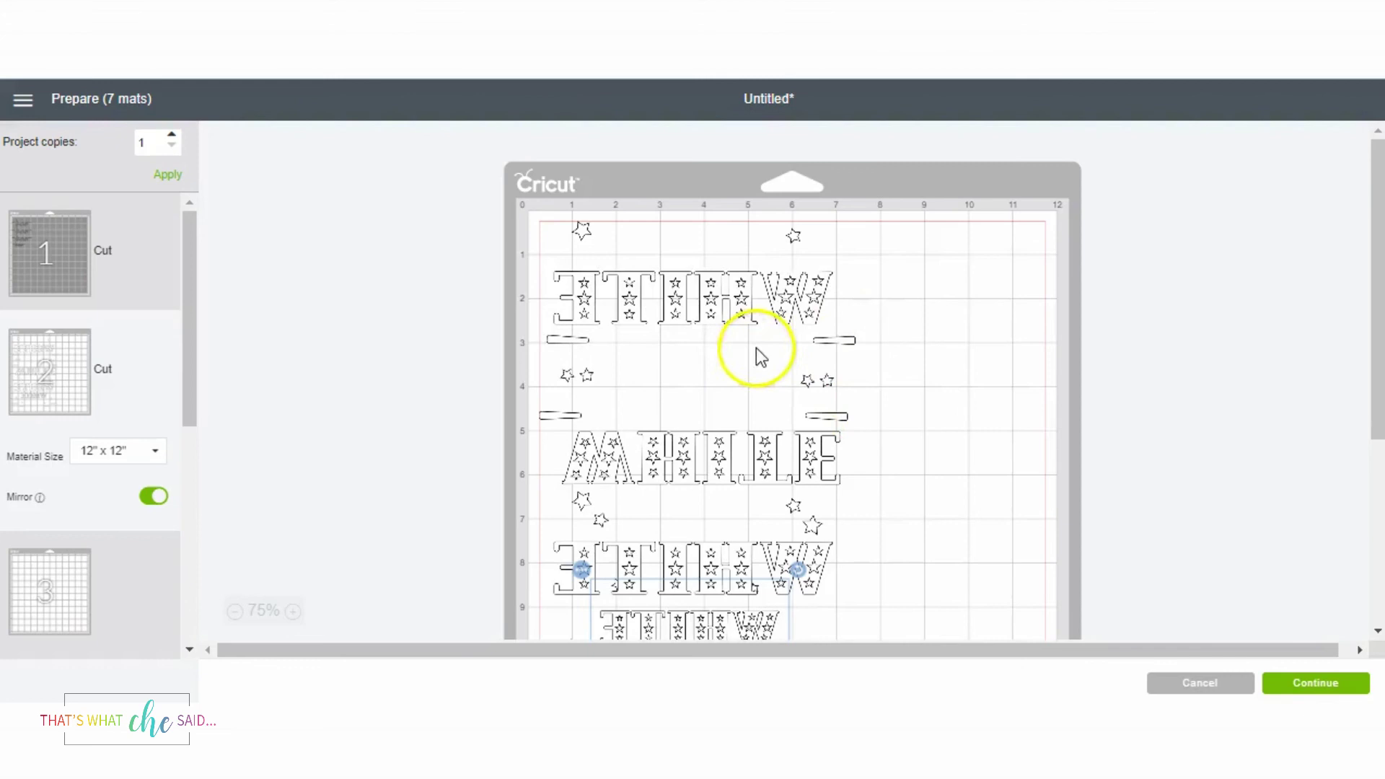